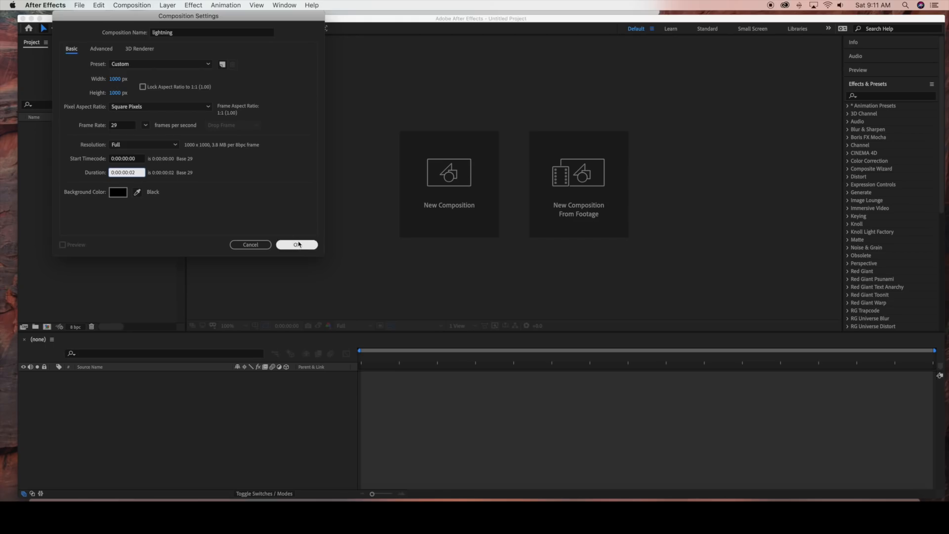
# Create a black 1000 x 1000 px solid layer named lightning1 in the lightning composition.
pyautogui.click(170, 6)
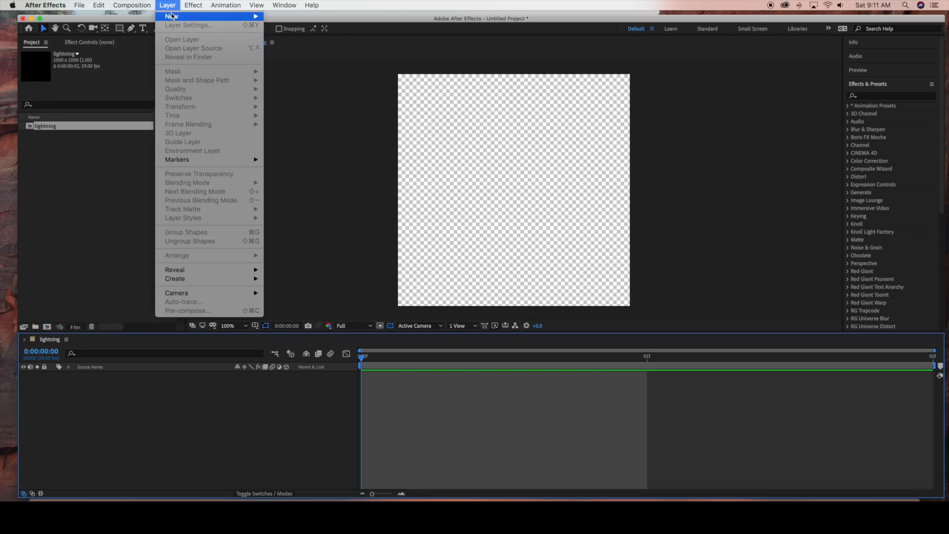
pyautogui.moveTo(183, 17)
pyautogui.click(292, 27)
pyautogui.write('w')
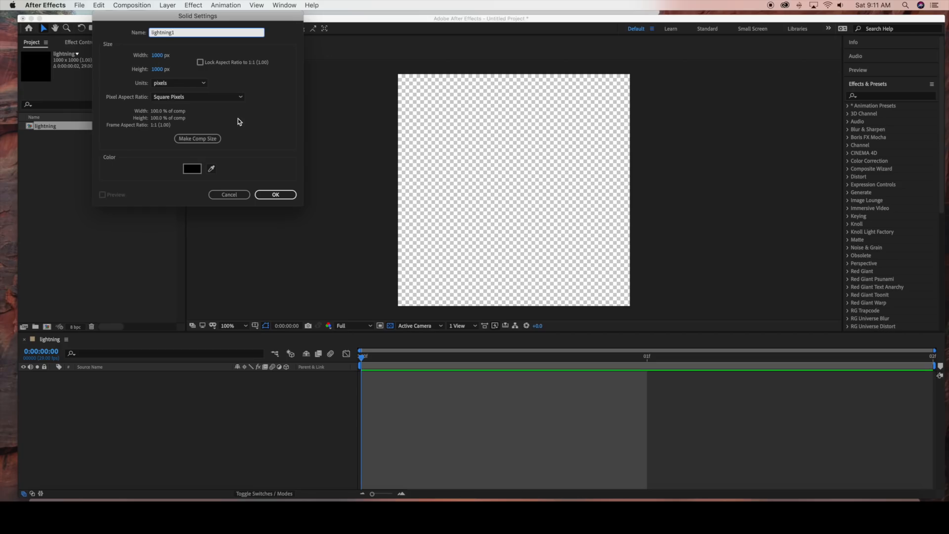
pyautogui.click(296, 196)
pyautogui.press('.')
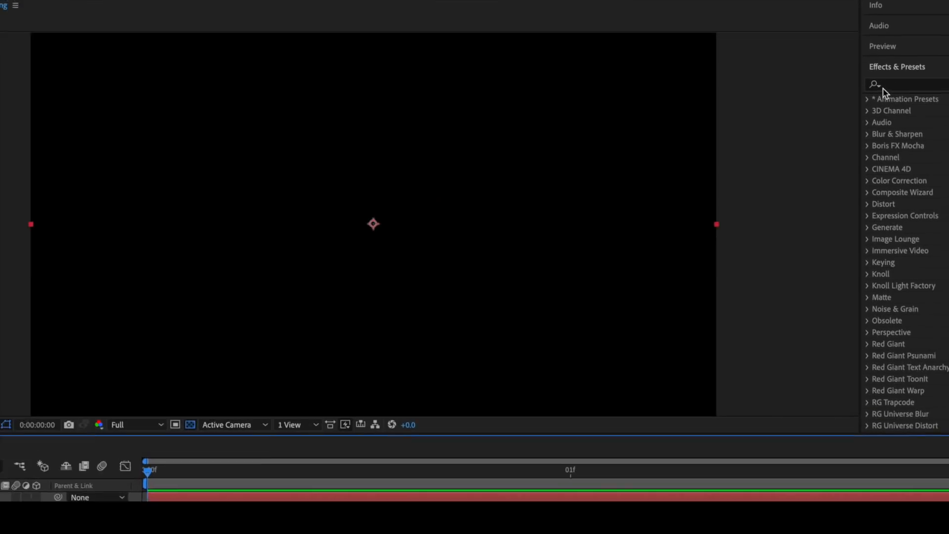
# Search the effects for "advan" and apply Advanced Lightning to the lightning1 layer.
pyautogui.click(905, 85)
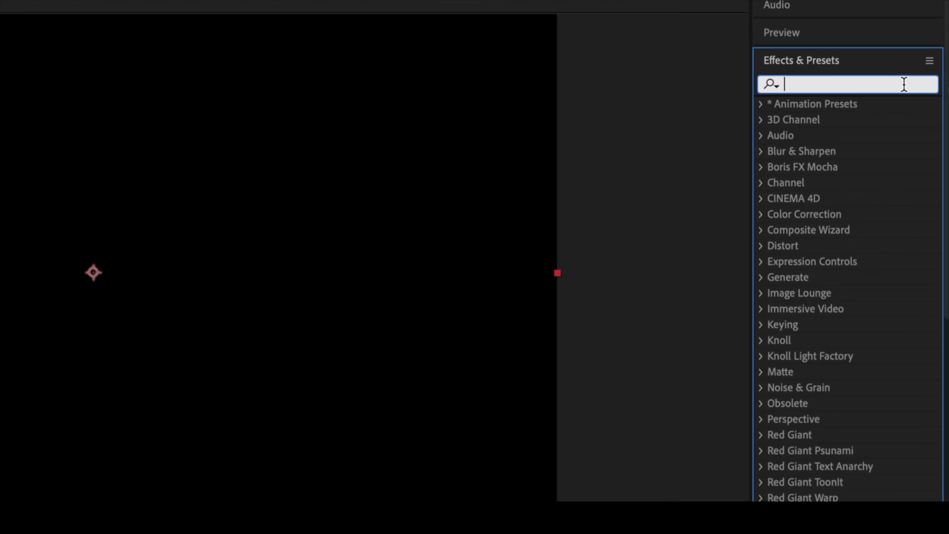
pyautogui.write('advan')
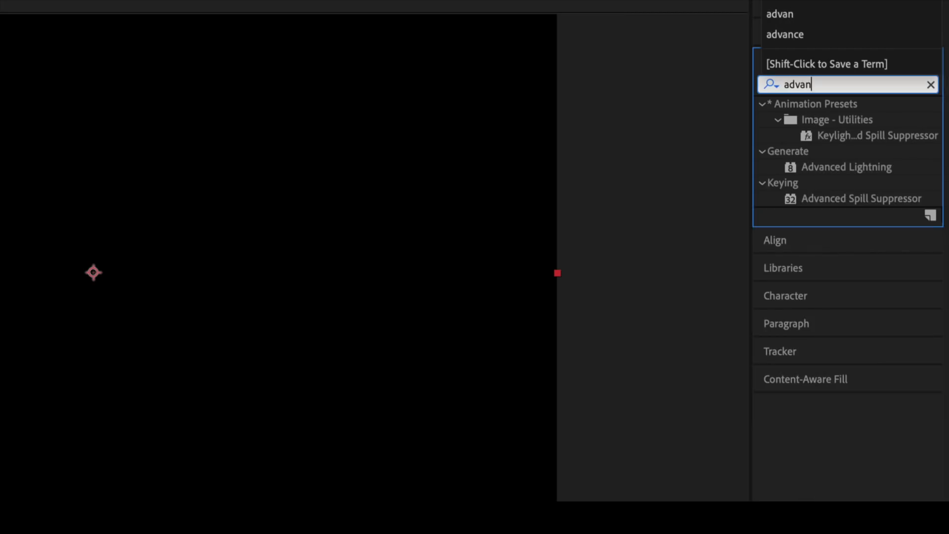
pyautogui.press('Return')
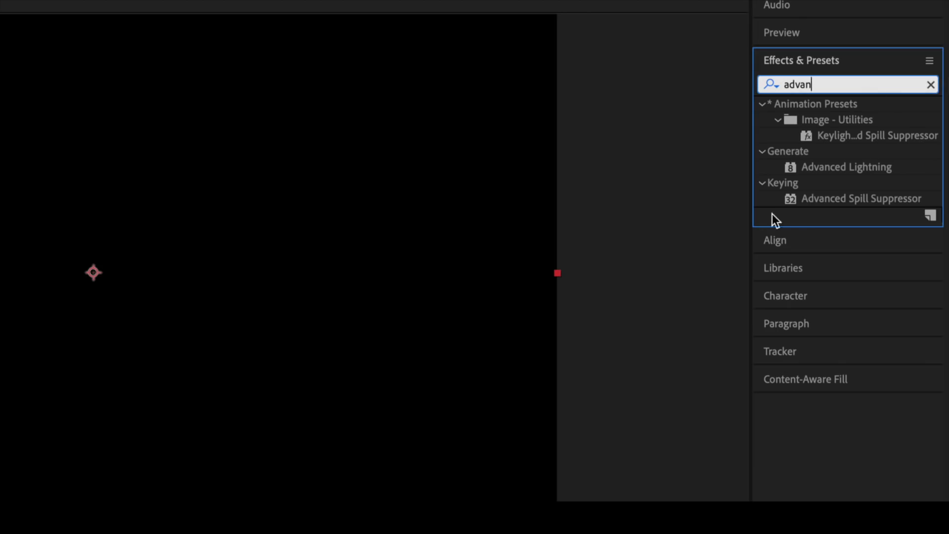
pyautogui.moveTo(821, 170); pyautogui.dragTo(155, 310)
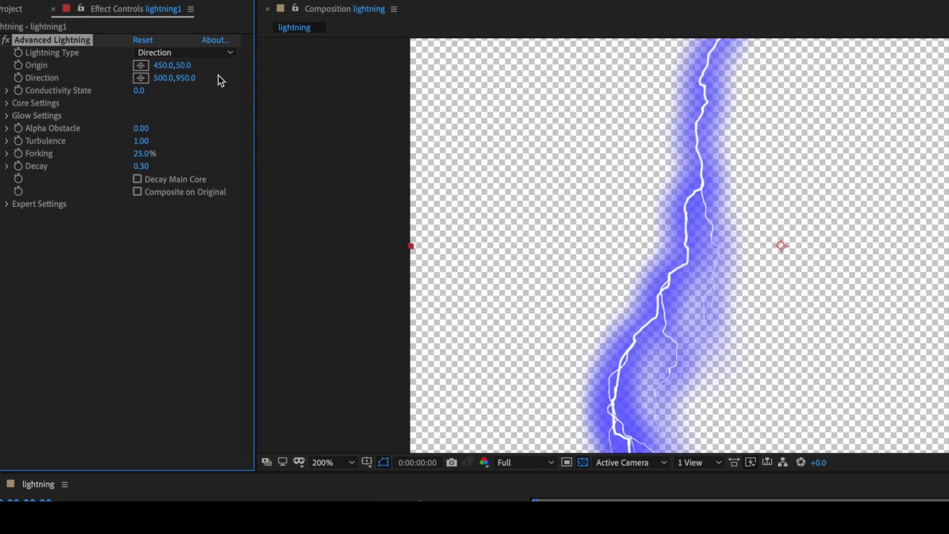
# Compare the Strike and Breaking lightning types, and set the lightning type to Strike.
pyautogui.click(230, 51)
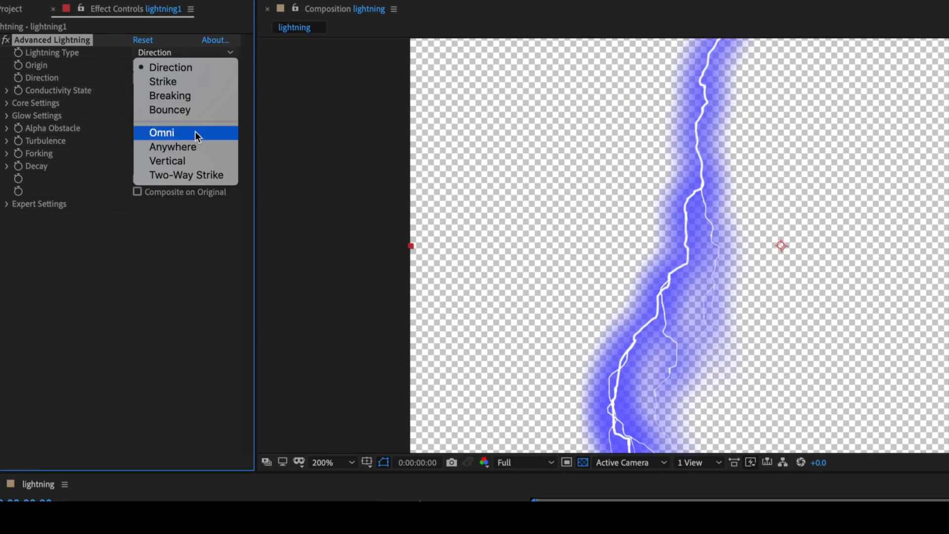
pyautogui.click(192, 82)
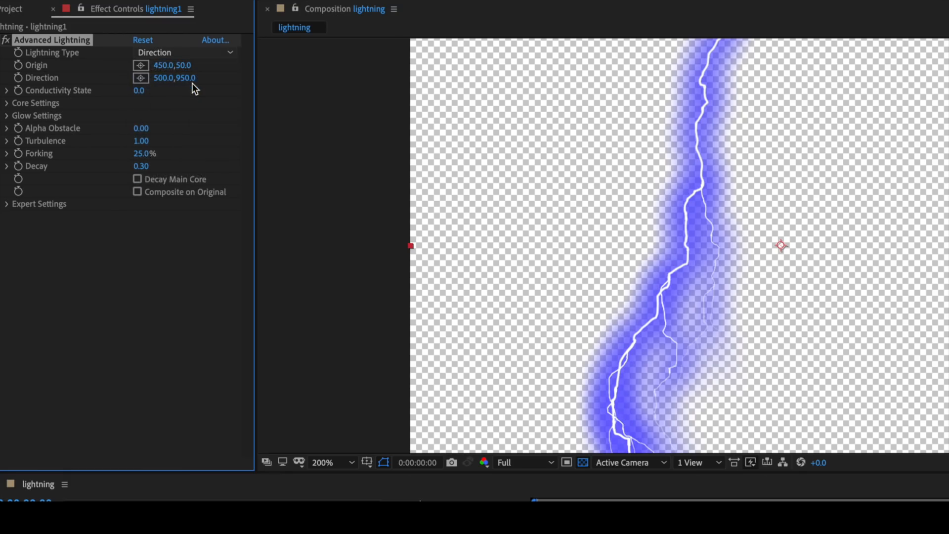
pyautogui.click(229, 53)
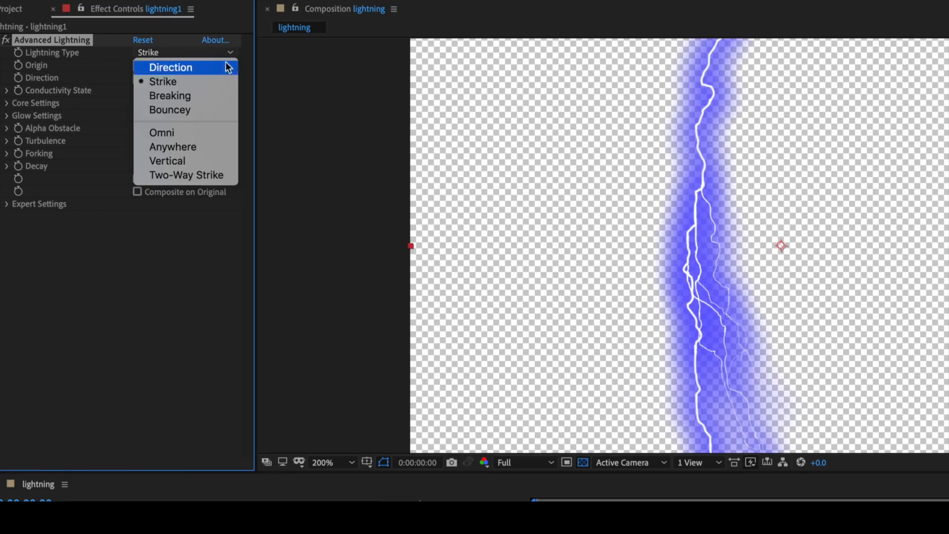
pyautogui.click(211, 101)
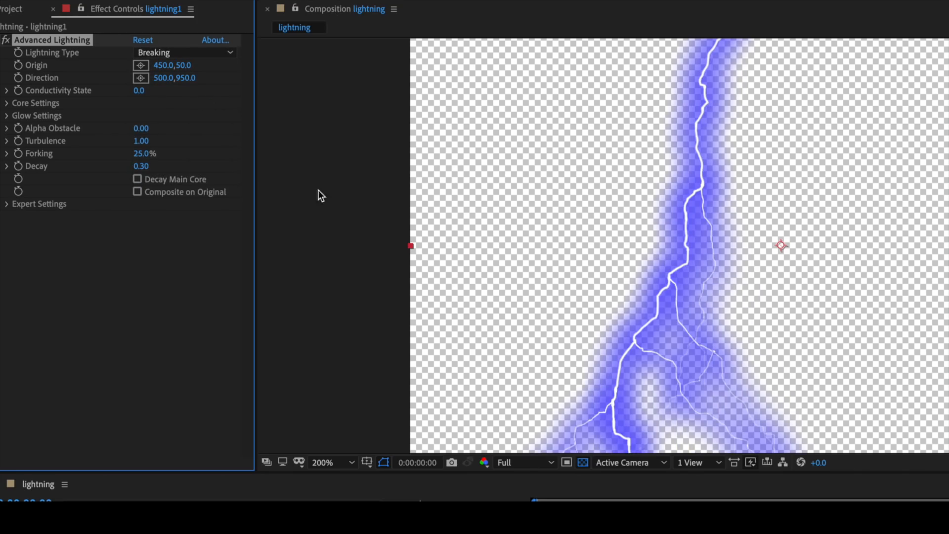
pyautogui.click(230, 53)
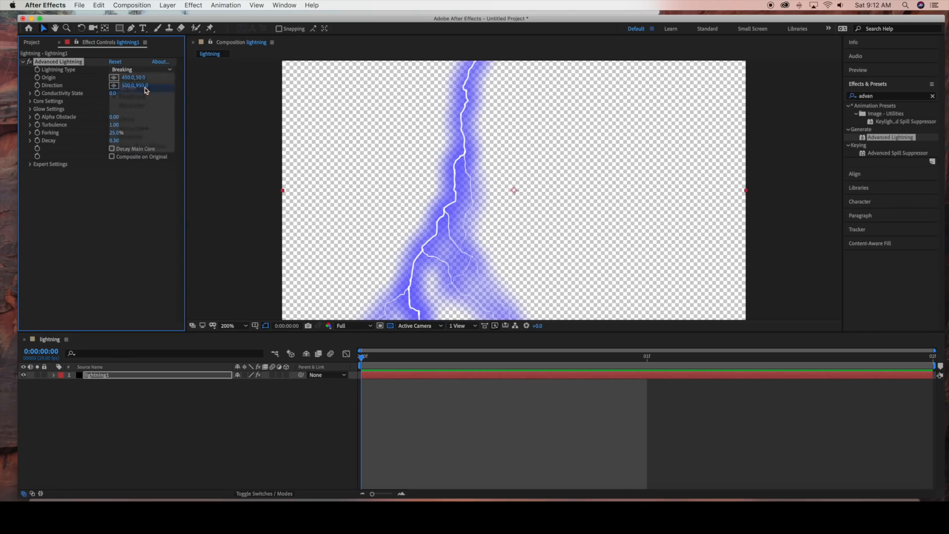
pyautogui.click(198, 86)
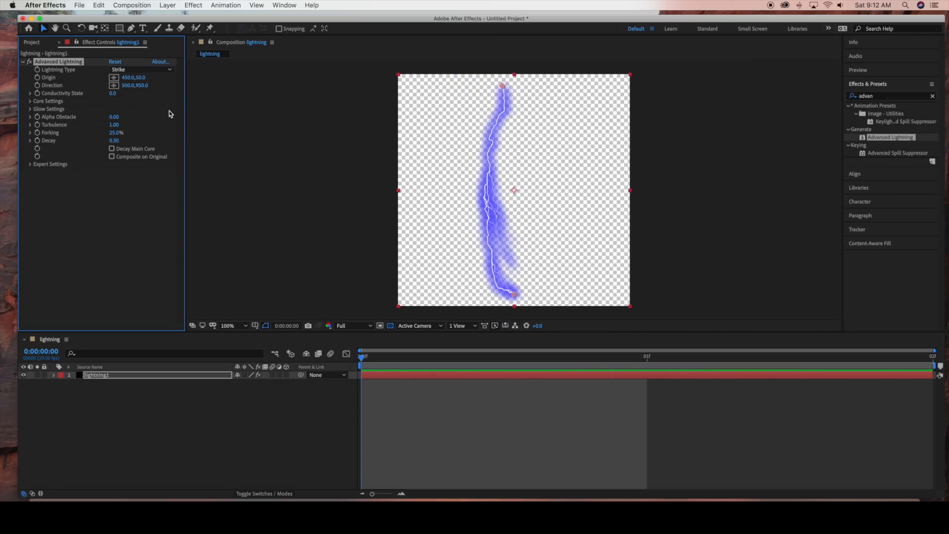
# Move the bolt's origin to about 144, -26 above the composition's upper edge and its direction point to about 274, 714.
pyautogui.moveTo(504, 87); pyautogui.dragTo(431, 70)
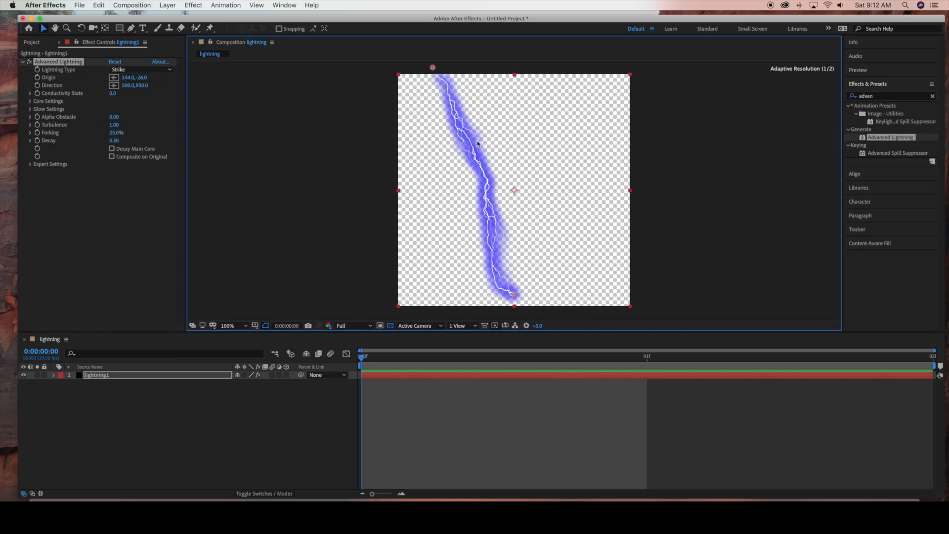
pyautogui.moveTo(514, 294); pyautogui.dragTo(517, 286)
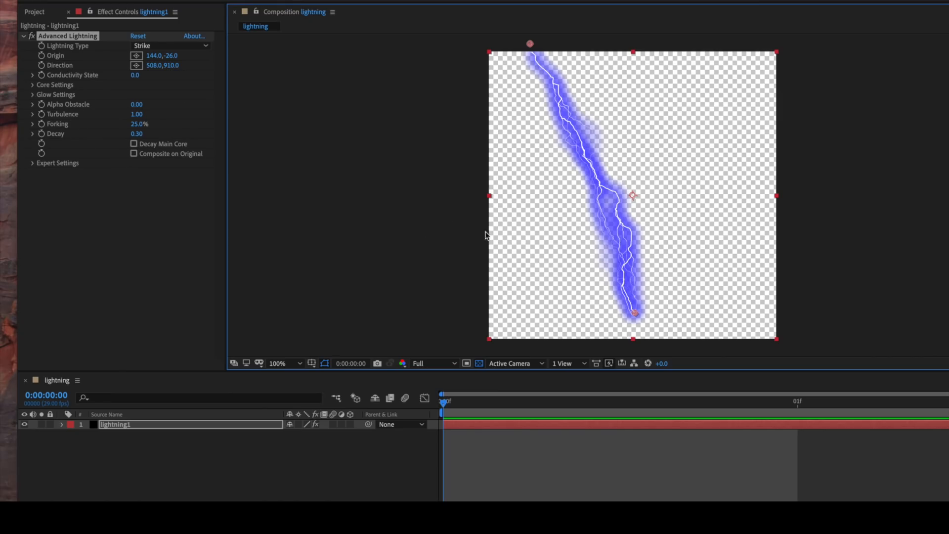
pyautogui.moveTo(635, 312); pyautogui.dragTo(568, 257)
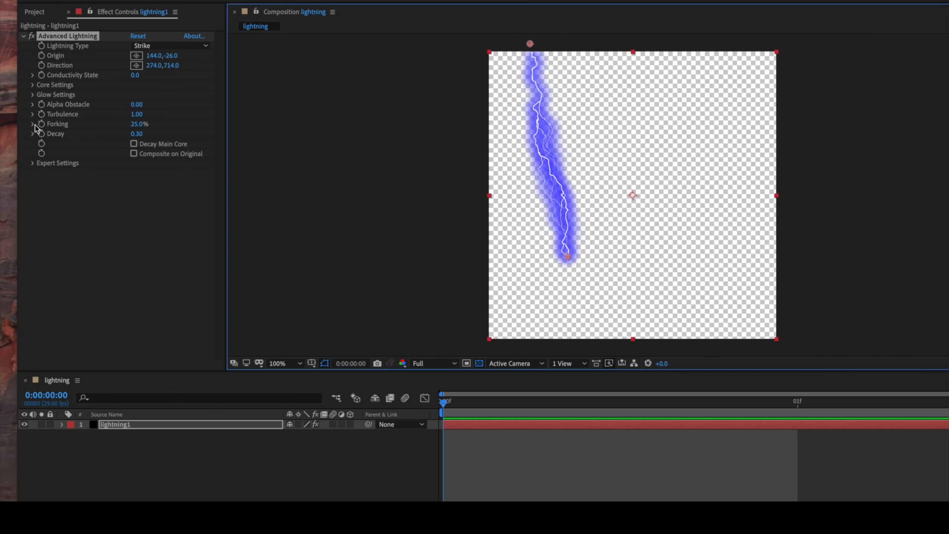
# Set the lightning's Turbulence to 5.
pyautogui.click(137, 114)
pyautogui.write('5')
pyautogui.press('Return')
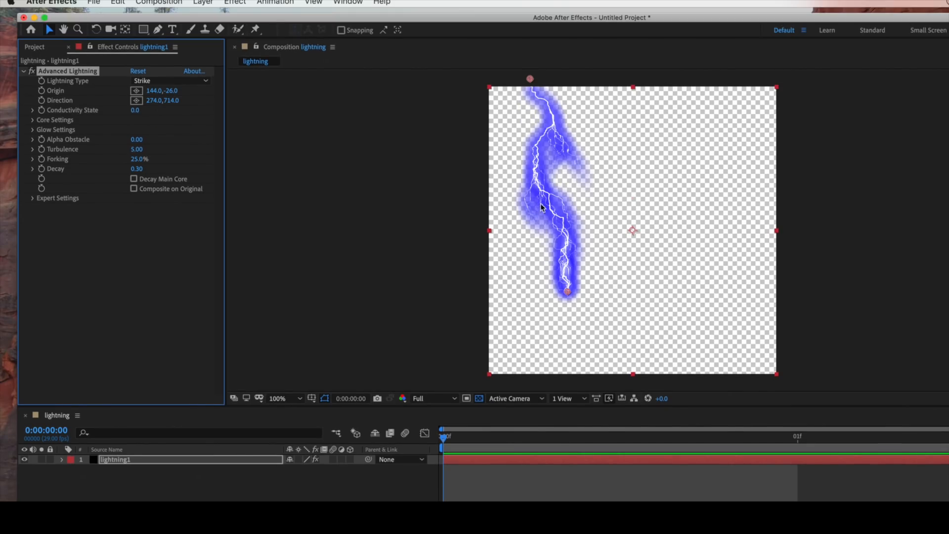
# Try a Forking of 50% on the lightning and return it to 25%.
pyautogui.click(140, 159)
pyautogui.write('50')
pyautogui.press('Return')
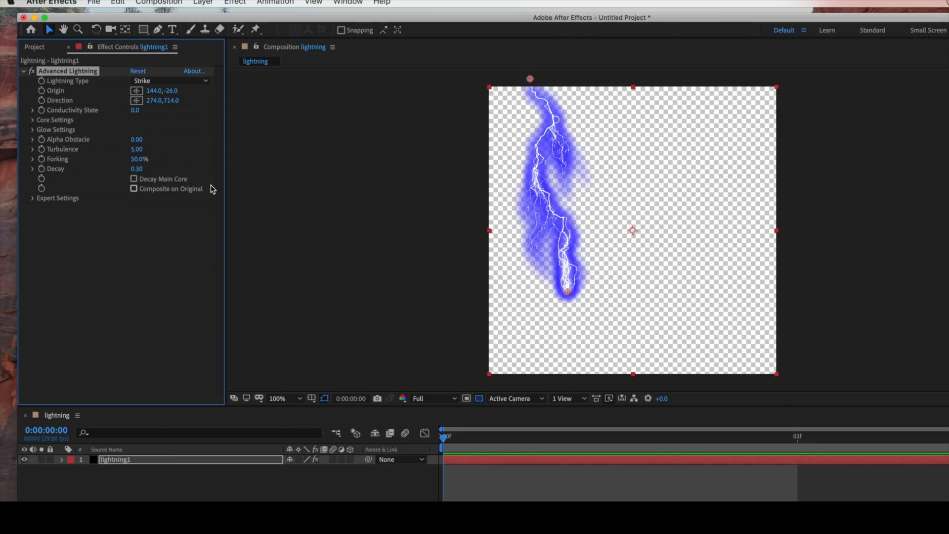
pyautogui.click(136, 160)
pyautogui.write('25')
pyautogui.press('Return')
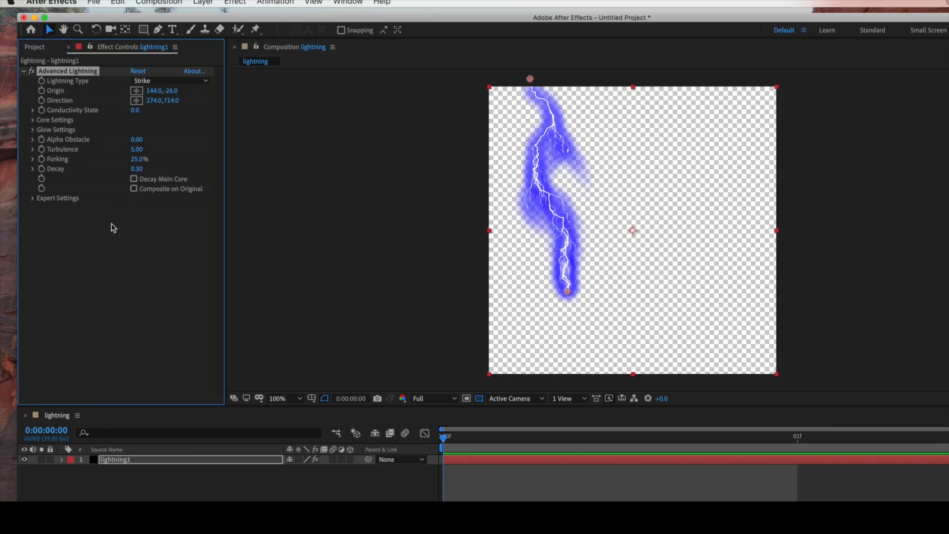
# Try a Decay of 0.25 on the lightning and return it to 0.3.
pyautogui.click(141, 169)
pyautogui.press('BackSpace')
pyautogui.write('.25')
pyautogui.press('Return')
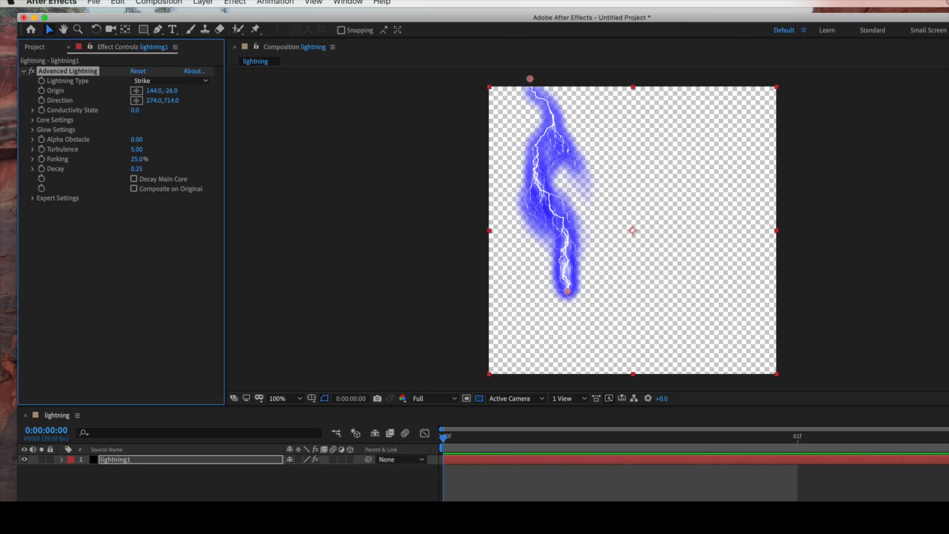
pyautogui.moveTo(137, 170)
pyautogui.mouseDown()
pyautogui.moveTo(156, 172)
pyautogui.moveTo(120, 171)
pyautogui.moveTo(141, 173)
pyautogui.mouseUp()
pyautogui.click(140, 170)
pyautogui.write('0.3')
pyautogui.press('Return')
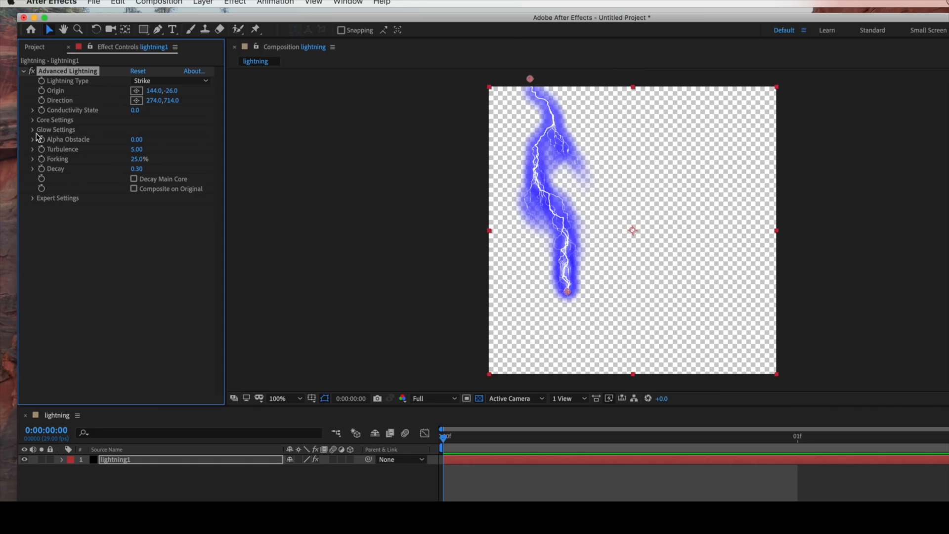
# Change the lightning's glow color to bright blue 0A67F1.
pyautogui.click(32, 130)
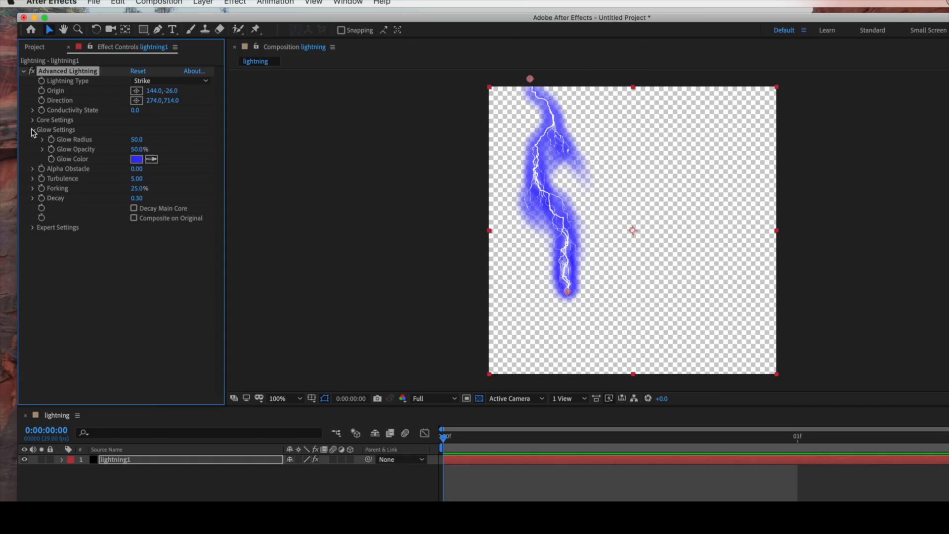
pyautogui.click(137, 159)
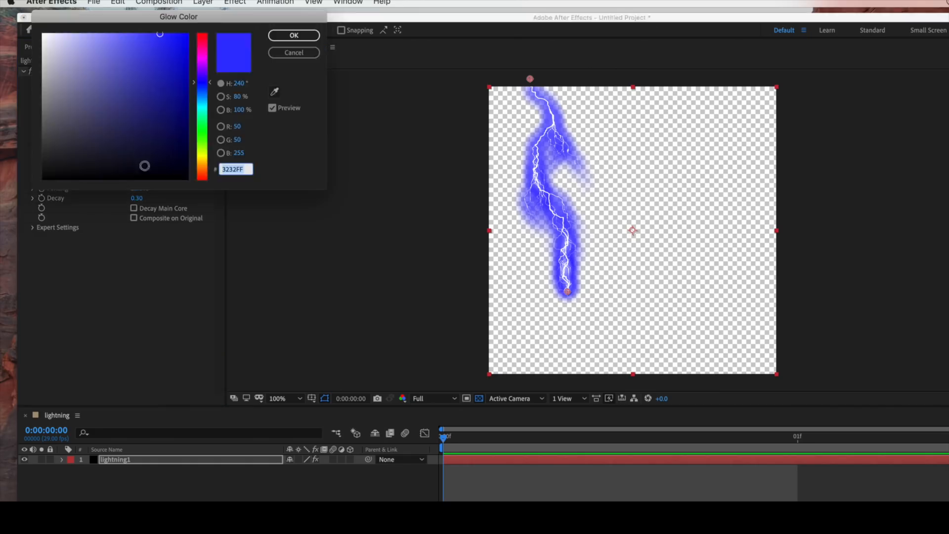
pyautogui.click(203, 146)
pyautogui.moveTo(160, 70)
pyautogui.mouseDown()
pyautogui.moveTo(158, 36)
pyautogui.moveTo(168, 91)
pyautogui.moveTo(101, 75)
pyautogui.mouseUp()
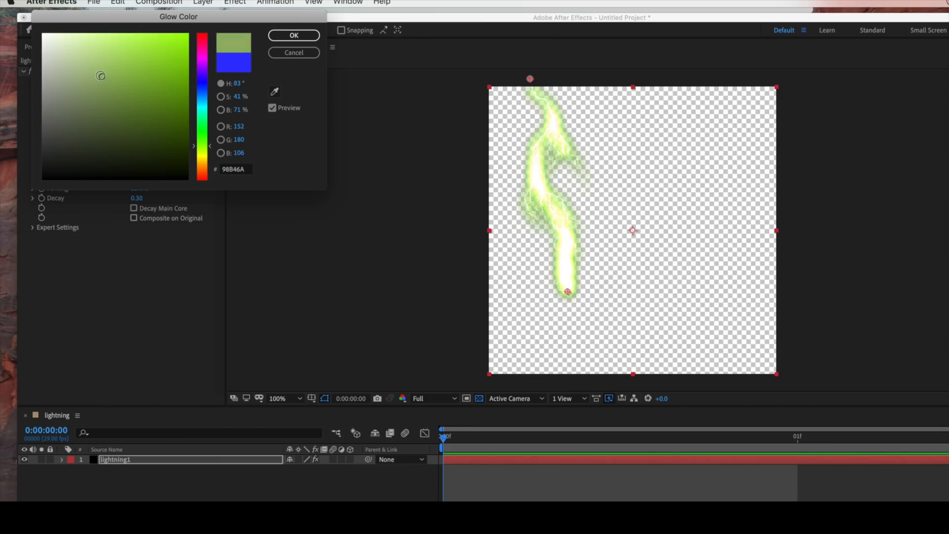
pyautogui.click(203, 92)
pyautogui.click(182, 41)
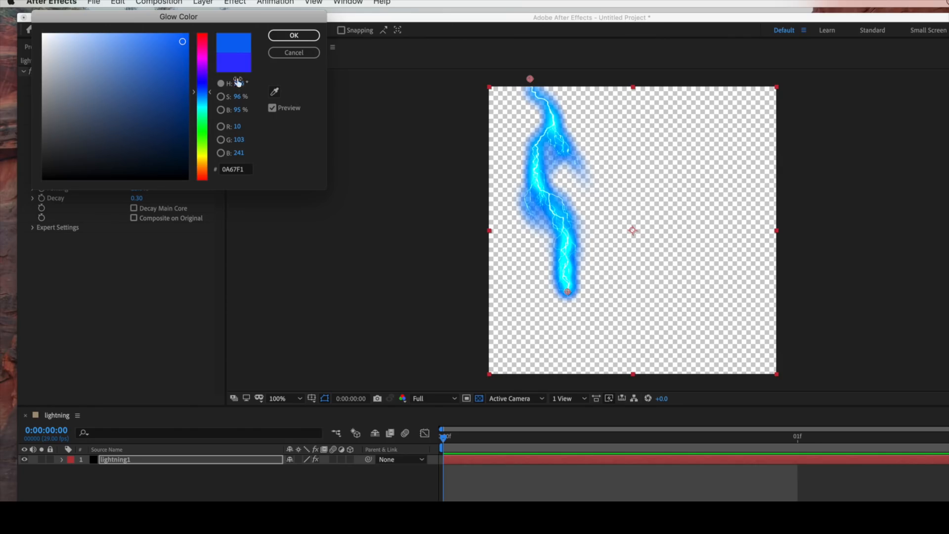
pyautogui.click(294, 35)
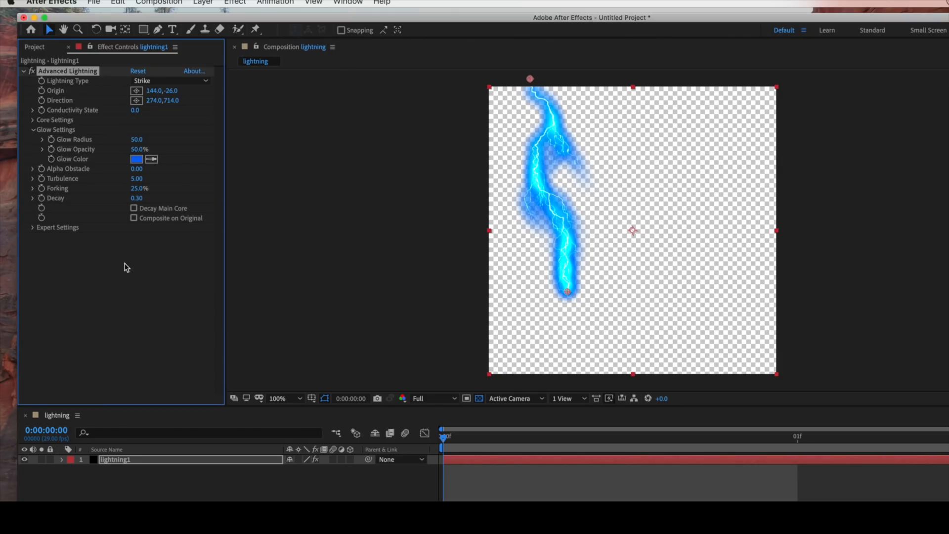
# Set the Glow Radius to 30 and collapse the glow settings.
pyautogui.click(137, 140)
pyautogui.write('30')
pyautogui.press('Return')
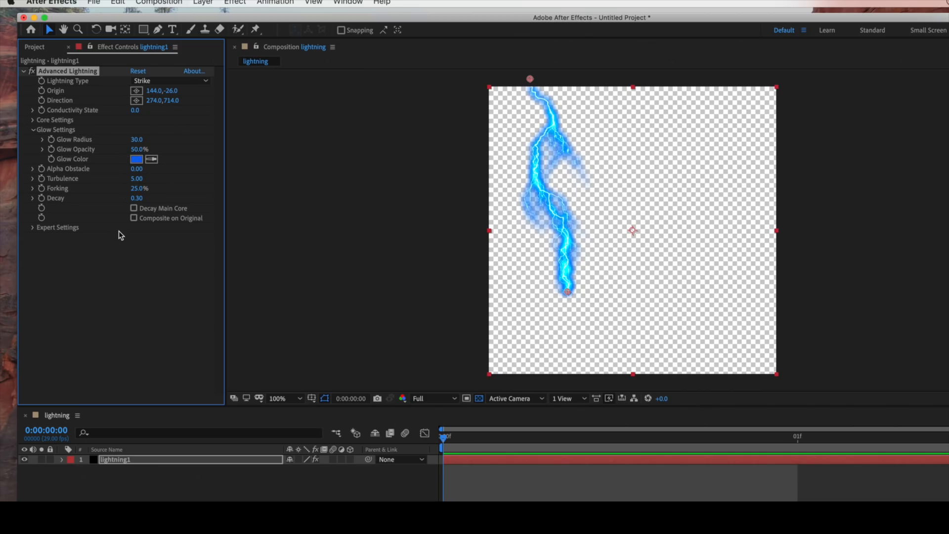
pyautogui.click(31, 132)
# Duplicate the lightning1 layer and rename the copy lightning2.
pyautogui.hotkey('ctrl', 'd')
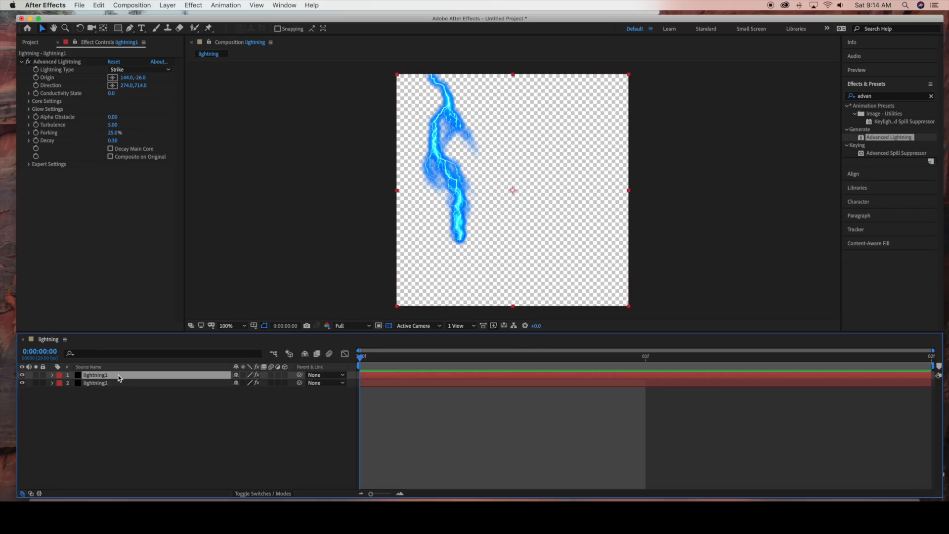
pyautogui.rightClick(107, 379)
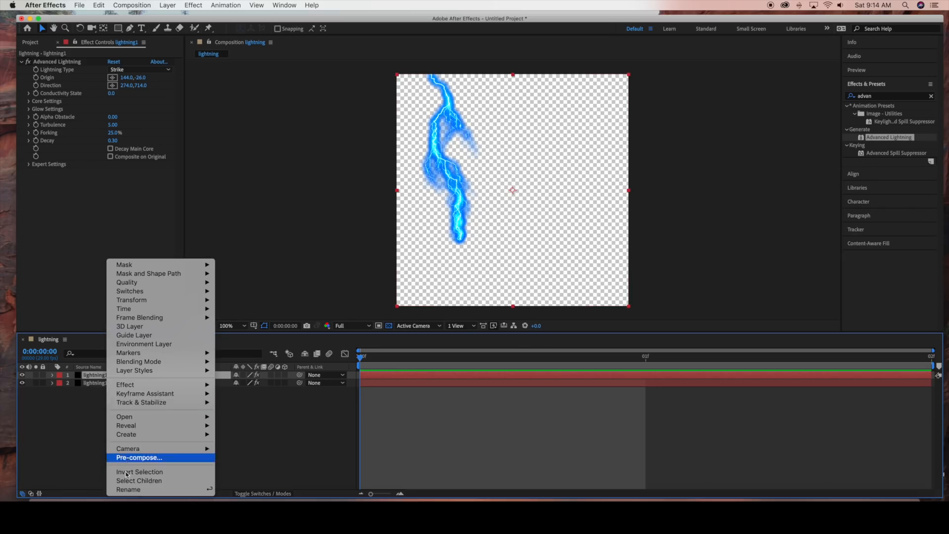
pyautogui.click(130, 493)
pyautogui.click(115, 376)
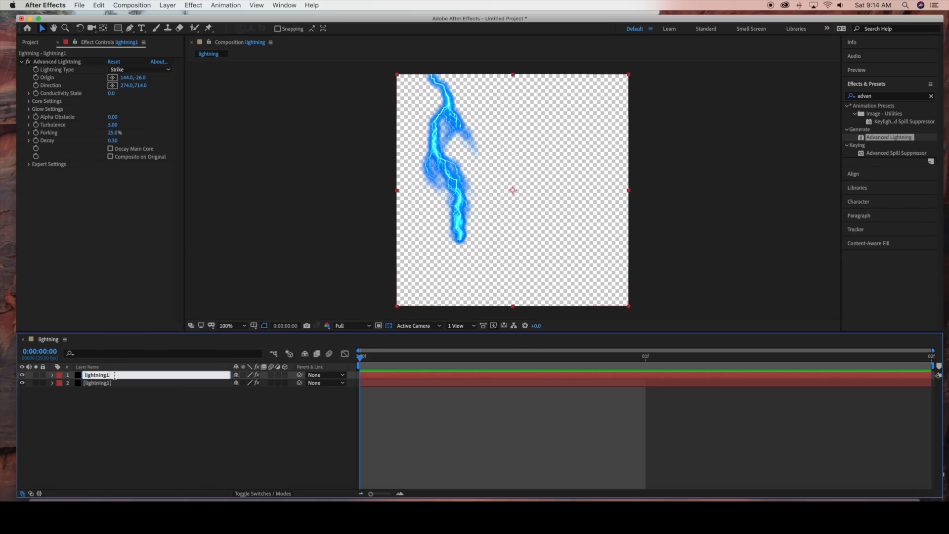
pyautogui.write('2')
pyautogui.press('Return')
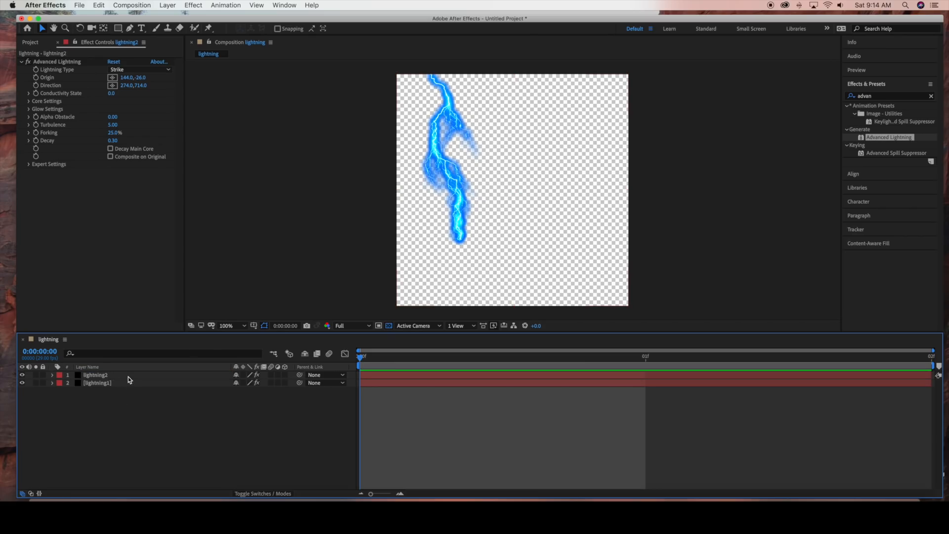
# Reposition the lightning2 bolt with its origin above the composition near the middle and its end point beside the first bolt's tip.
pyautogui.click(120, 375)
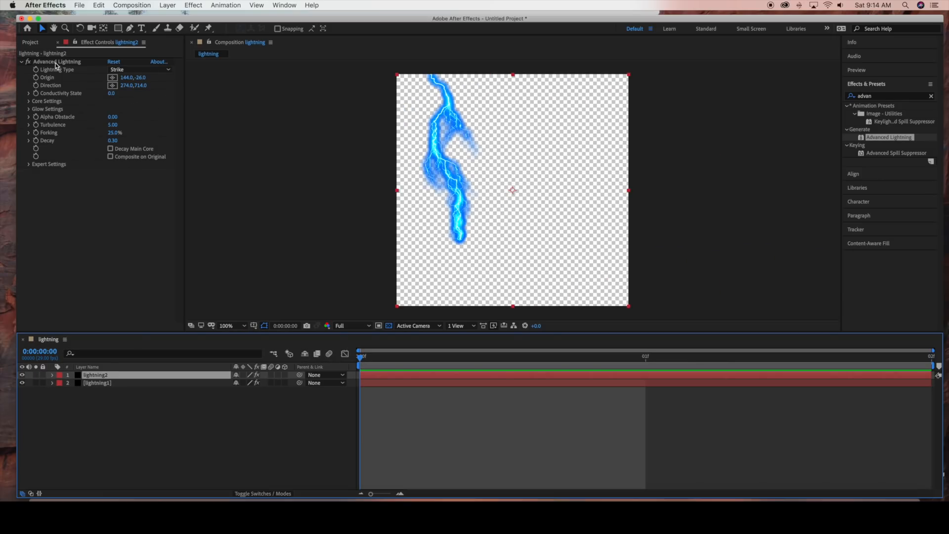
pyautogui.click(55, 63)
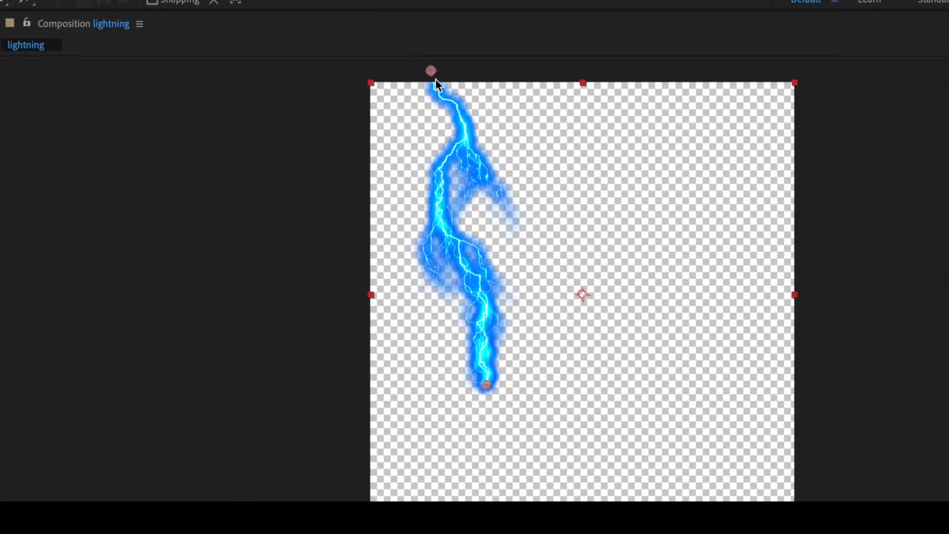
pyautogui.moveTo(430, 71); pyautogui.dragTo(713, 77)
pyautogui.moveTo(486, 384); pyautogui.dragTo(602, 365)
pyautogui.moveTo(713, 77); pyautogui.dragTo(559, 77)
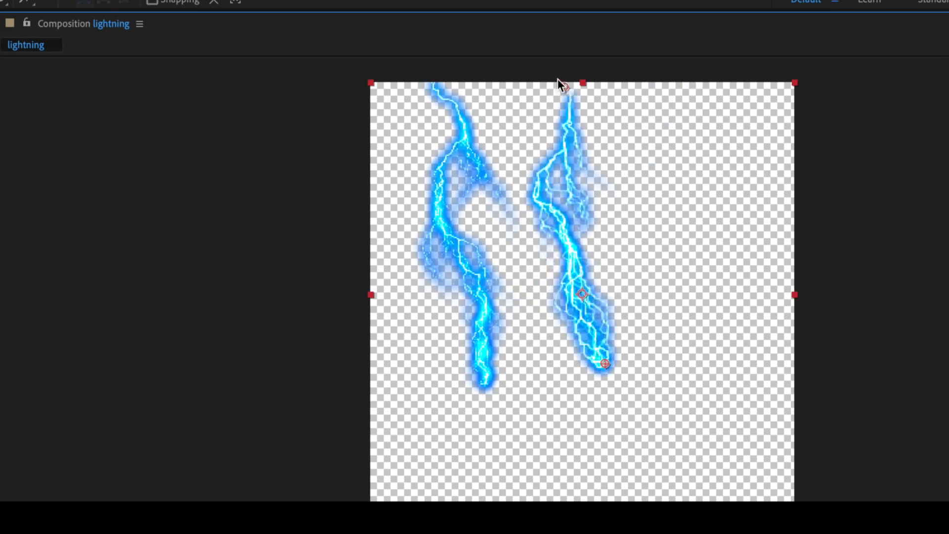
pyautogui.click(508, 377)
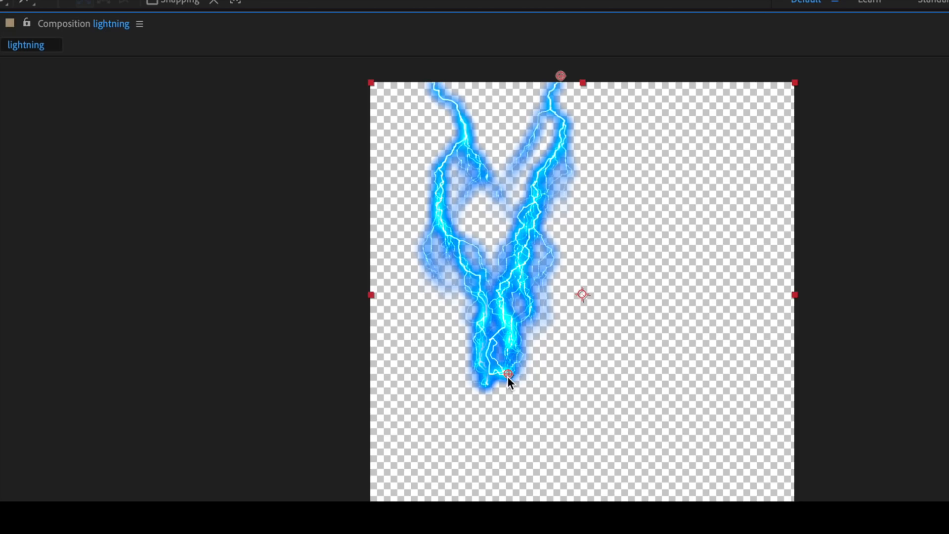
# Nudge the lightning2 bolt's end point to about 316, 694 and change its glow color to the softer blue 4C83D4.
pyautogui.moveTo(507, 376); pyautogui.dragTo(503, 378)
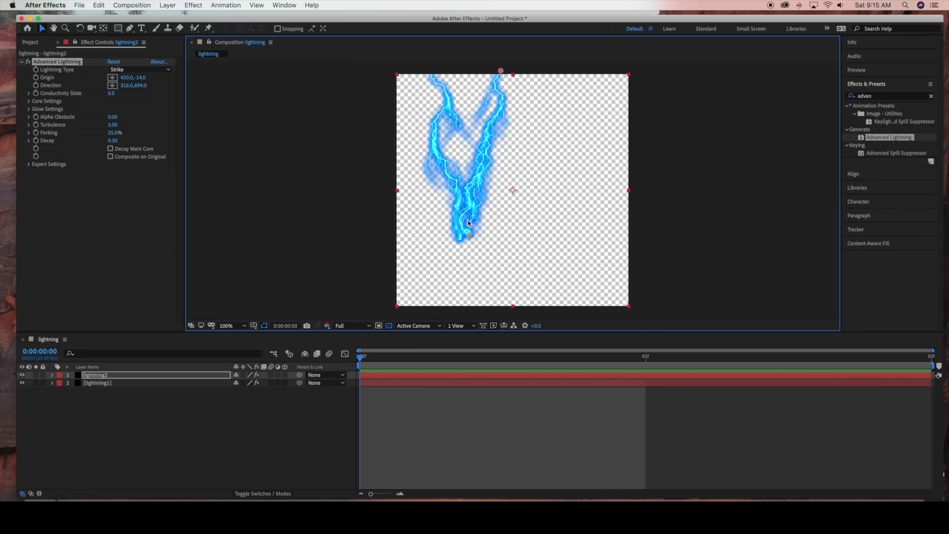
pyautogui.click(29, 109)
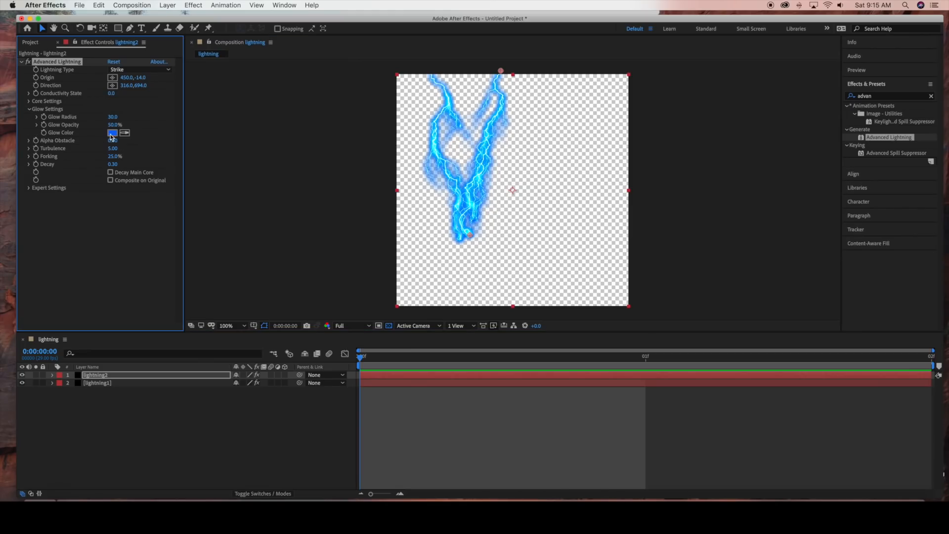
pyautogui.click(111, 133)
pyautogui.moveTo(148, 41)
pyautogui.mouseDown()
pyautogui.moveTo(104, 51)
pyautogui.moveTo(113, 51)
pyautogui.mouseUp()
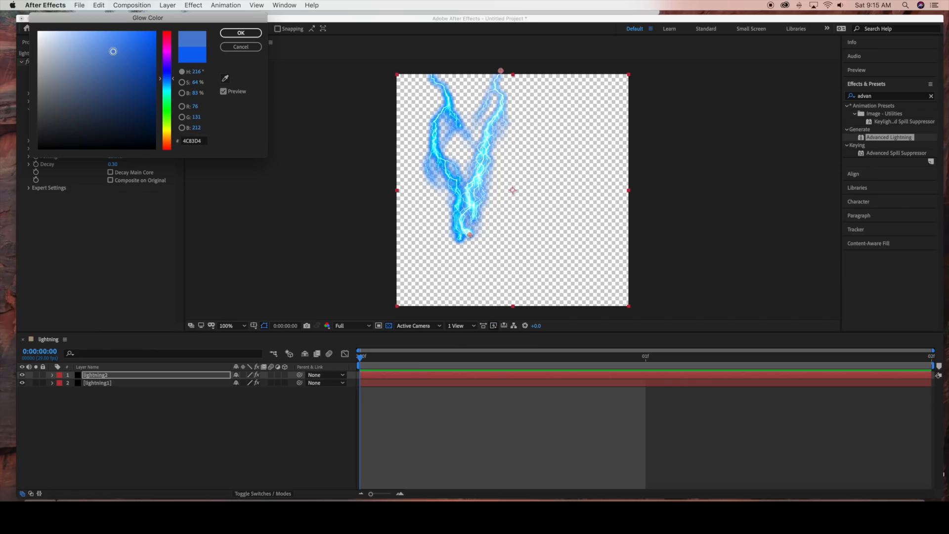
pyautogui.click(237, 31)
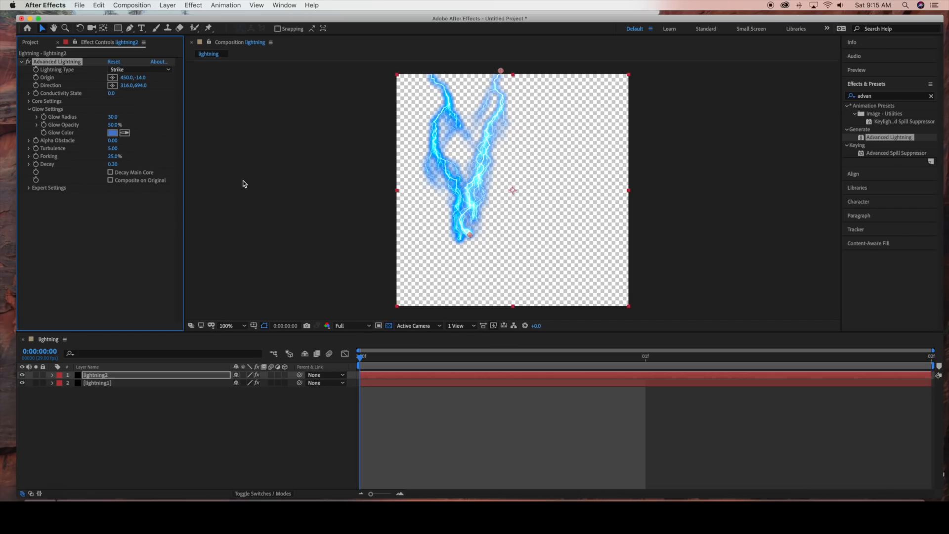
# Duplicate the lightning2 layer and move the copy's origin to about 590, -12 and its end point to about 984, 628.
pyautogui.click(253, 404)
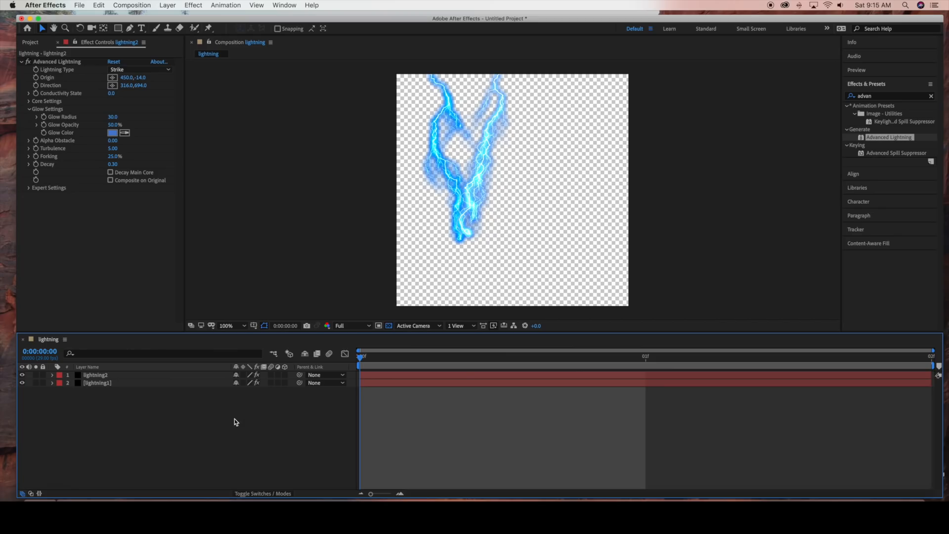
pyautogui.click(140, 375)
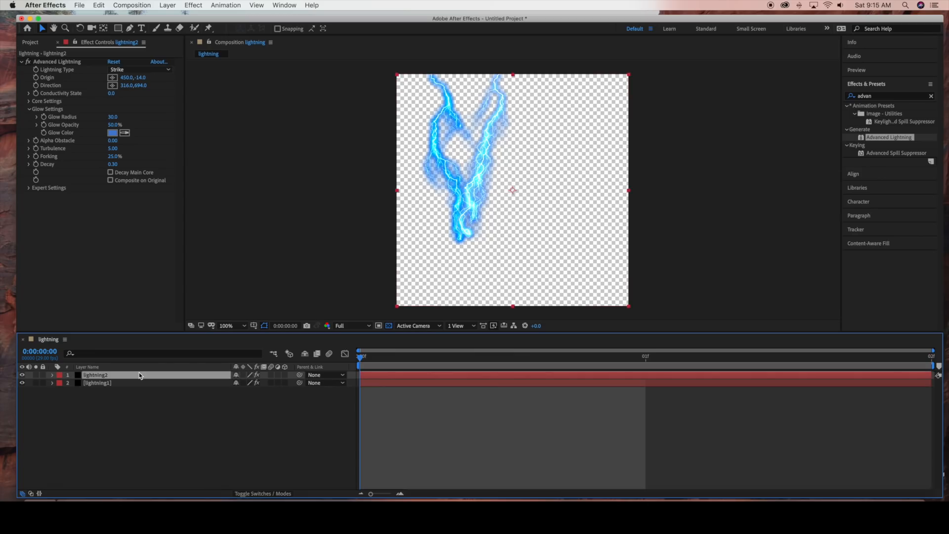
pyautogui.press('super+d')
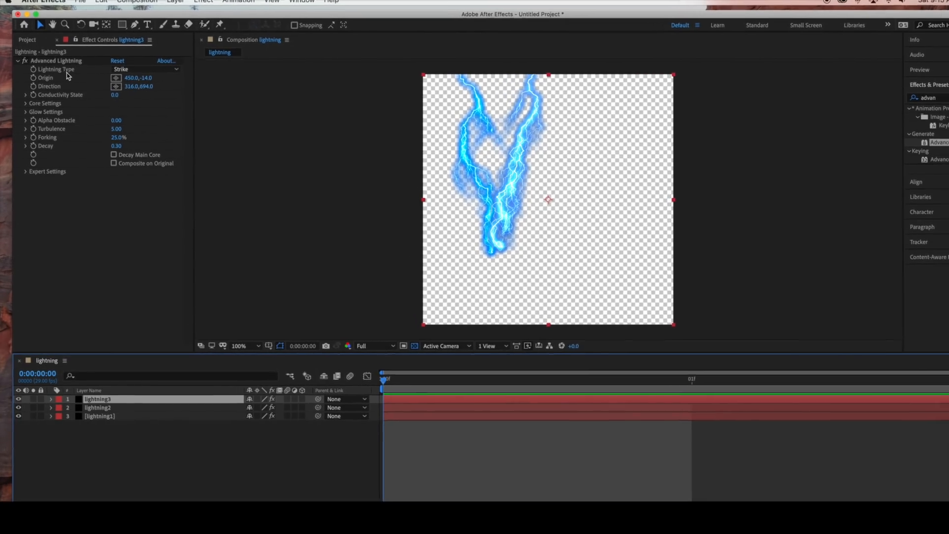
pyautogui.click(62, 62)
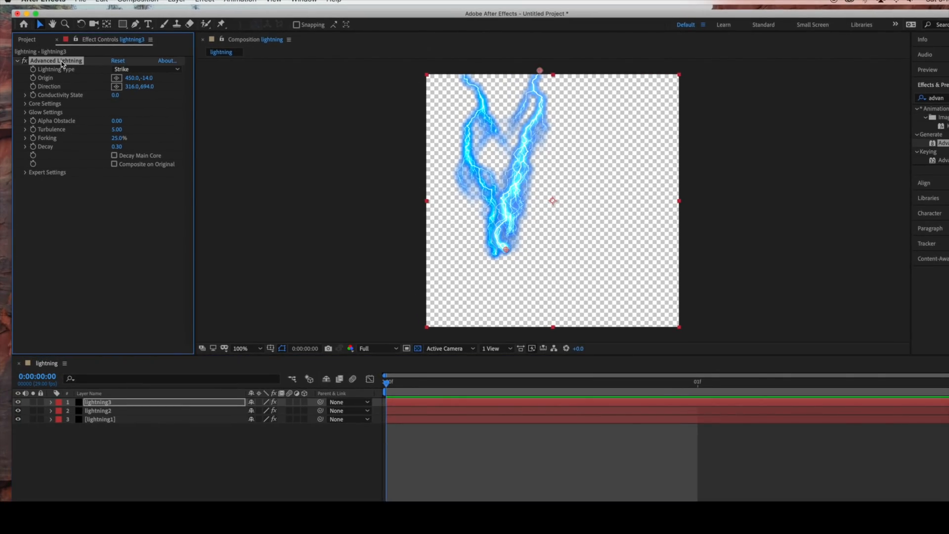
pyautogui.moveTo(540, 71); pyautogui.dragTo(576, 72)
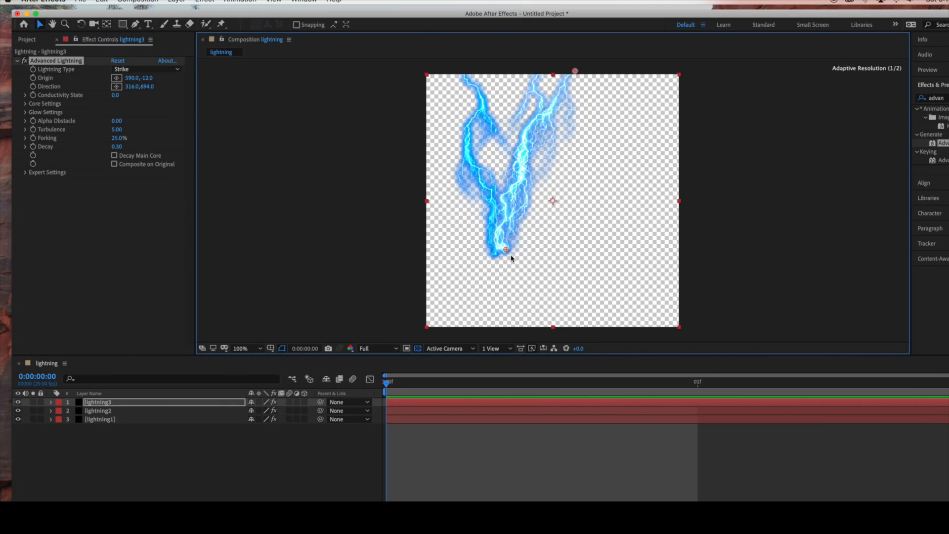
pyautogui.moveTo(507, 250); pyautogui.dragTo(675, 233)
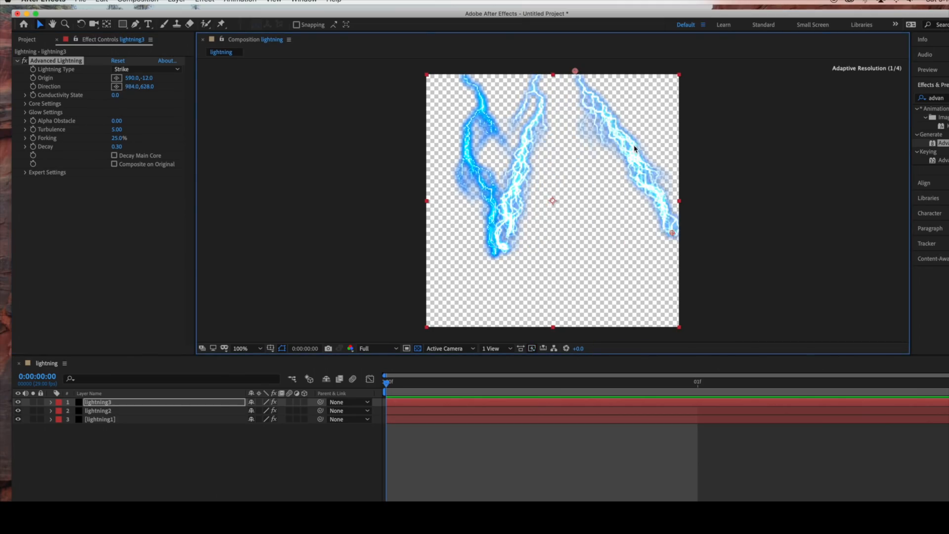
# Move the lightning3 bolt's origin to about 456, 10, at the top of the second bolt.
pyautogui.click(569, 71)
pyautogui.press('super+a')
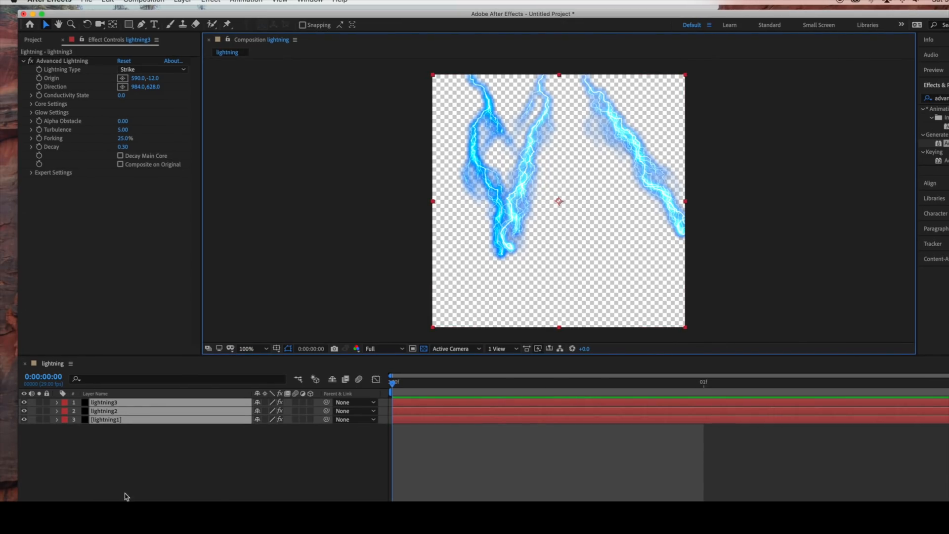
pyautogui.click(124, 469)
pyautogui.click(70, 61)
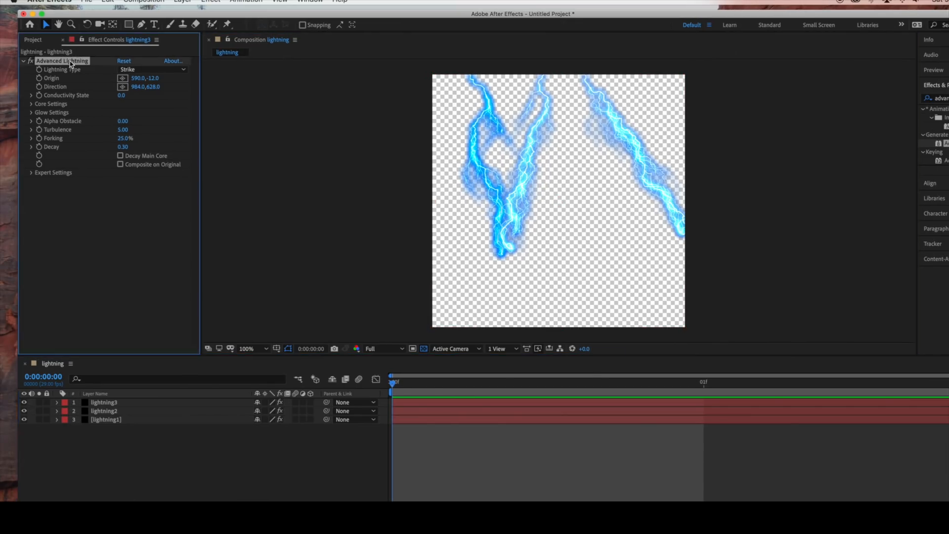
pyautogui.moveTo(580, 73); pyautogui.dragTo(548, 77)
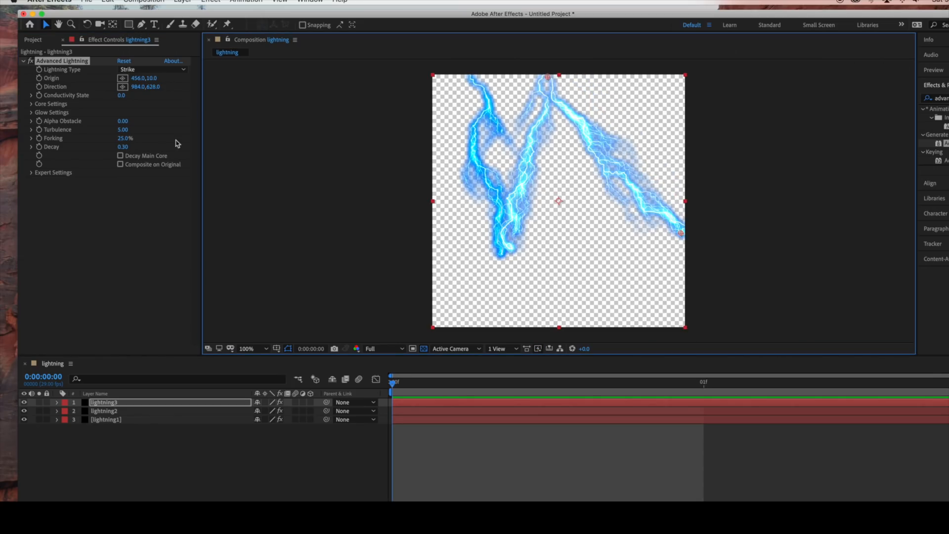
# Set the lightning3 bolt's Forking to 15% and its Glow Radius to 10.
pyautogui.click(125, 138)
pyautogui.write('15')
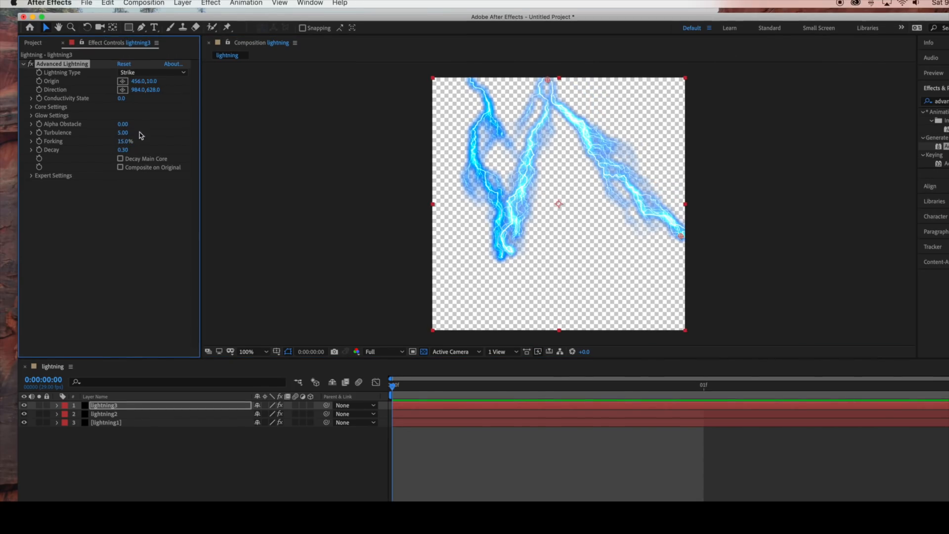
pyautogui.click(31, 112)
pyautogui.click(128, 121)
pyautogui.write('10')
pyautogui.press('Return')
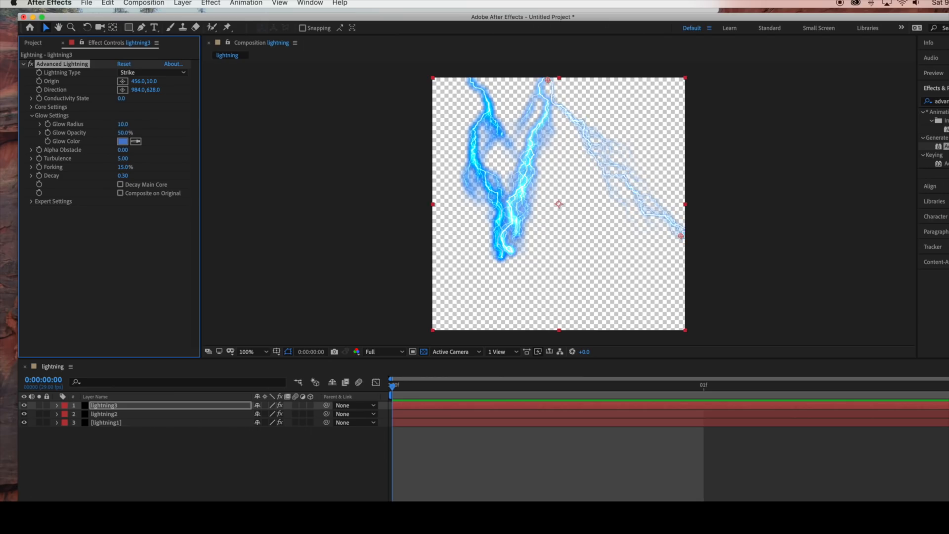
# Shift the lightning3 bolt's origin just above the composition to about 434, -10 and its end point to about 820, 700.
pyautogui.moveTo(547, 79); pyautogui.dragTo(539, 78)
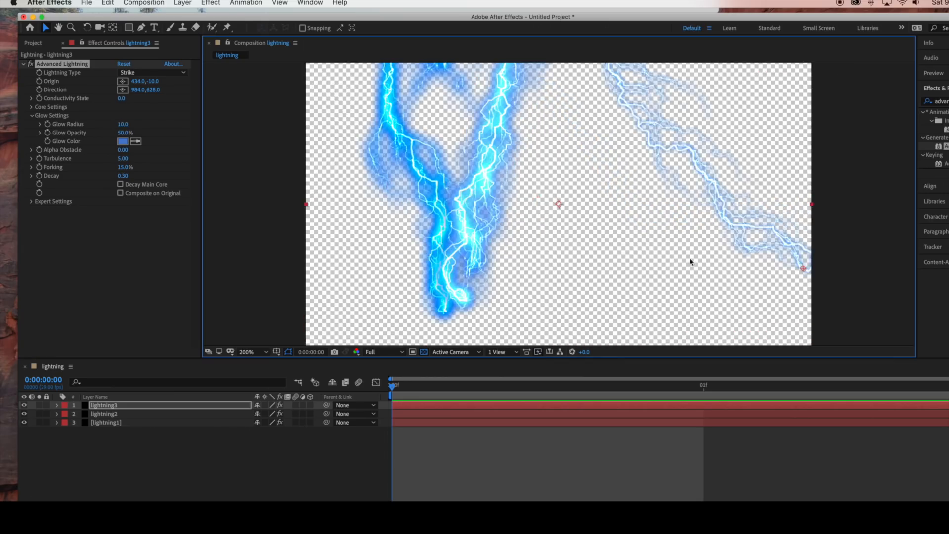
pyautogui.moveTo(681, 237); pyautogui.dragTo(641, 256)
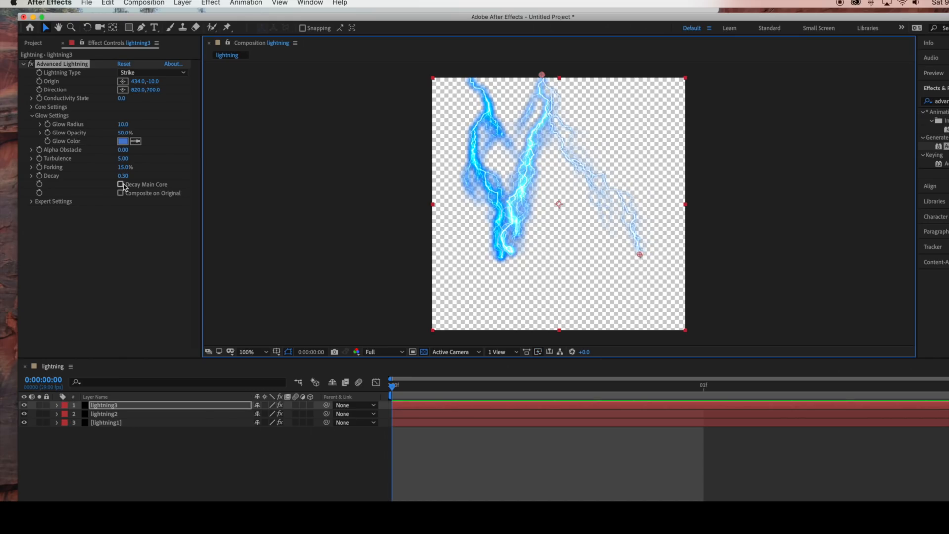
# Duplicate the lightning3 layer and move the copy's origin to about 604, -28 and its end point to about 1002, 462.
pyautogui.click(154, 406)
pyautogui.press('super+d')
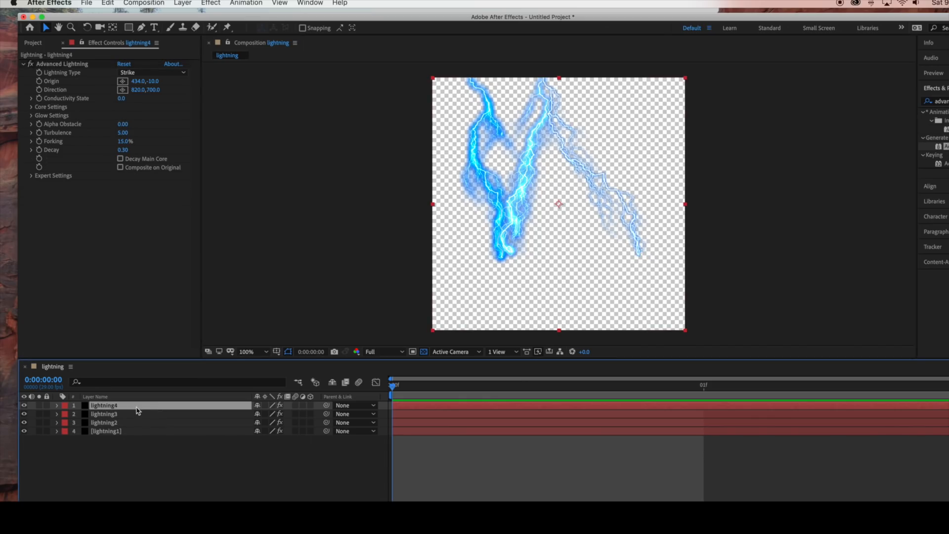
pyautogui.click(80, 64)
pyautogui.moveTo(542, 75); pyautogui.dragTo(585, 70)
pyautogui.moveTo(640, 254); pyautogui.dragTo(687, 196)
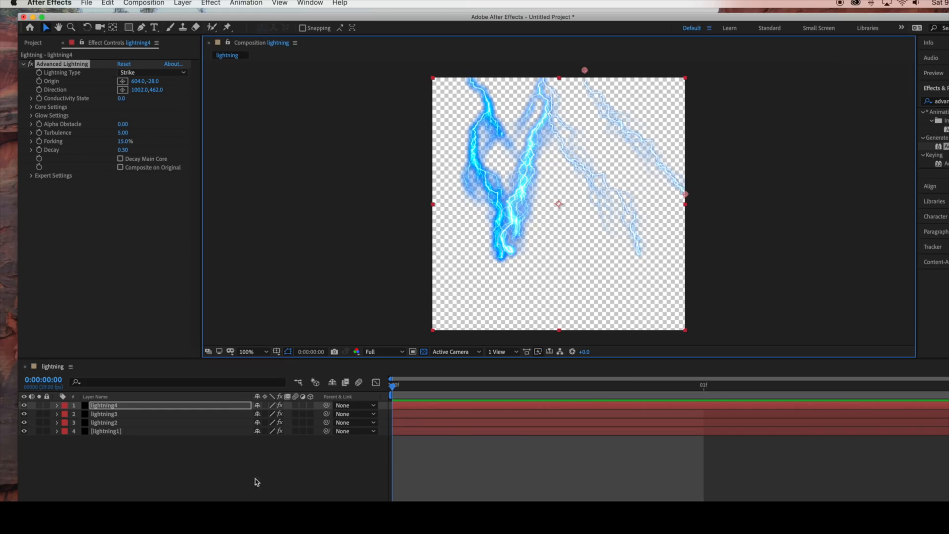
# Set the lightning4 bolt's Forking to 20% and collapse the glow and core settings.
pyautogui.click(30, 116)
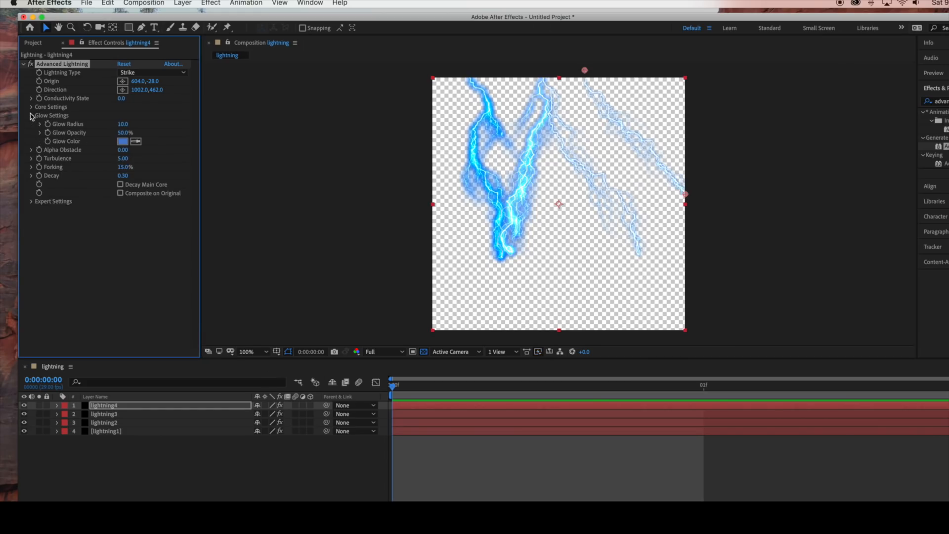
pyautogui.click(29, 116)
pyautogui.click(30, 107)
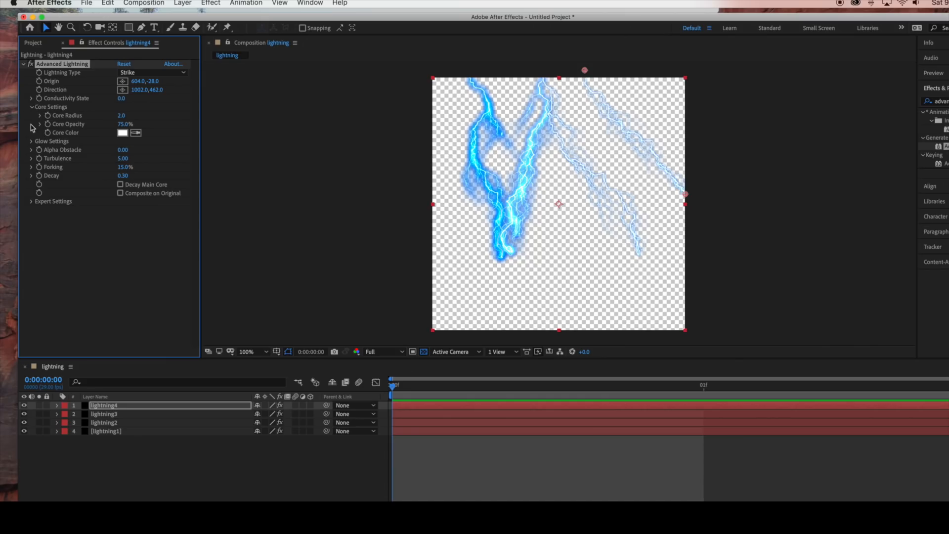
pyautogui.click(121, 167)
pyautogui.write('20')
pyautogui.press('Return')
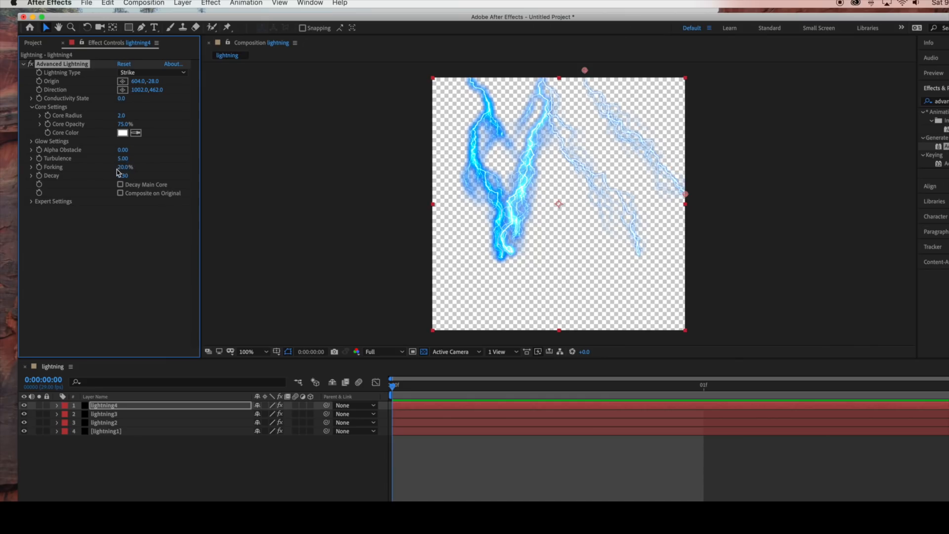
pyautogui.click(32, 107)
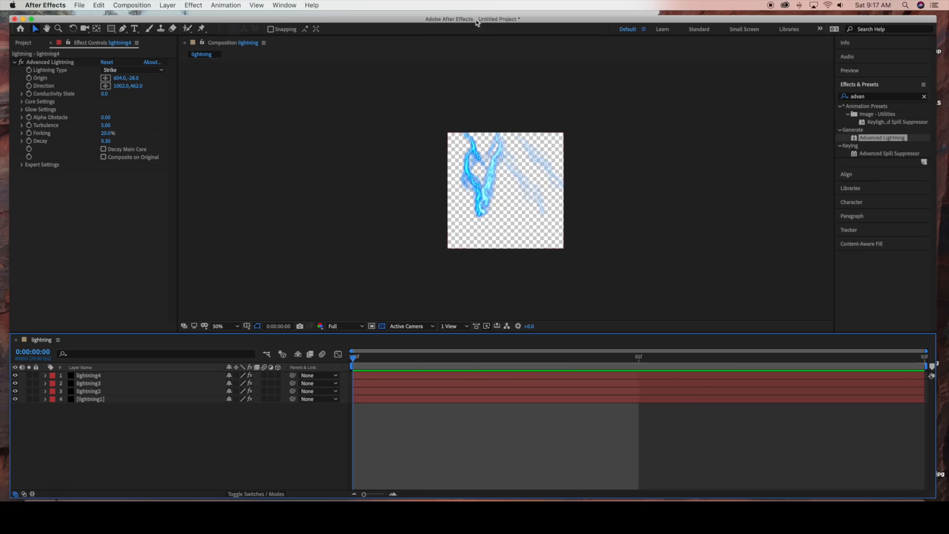
# Export the lightning composition to the Adobe Media Encoder queue and set its output format to PNG.
pyautogui.click(79, 5)
pyautogui.moveTo(99, 142)
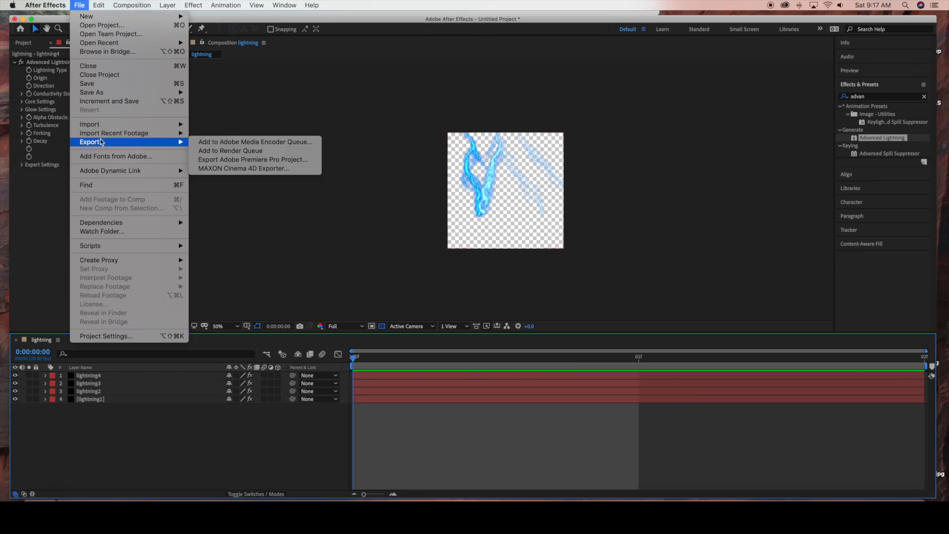
pyautogui.click(241, 142)
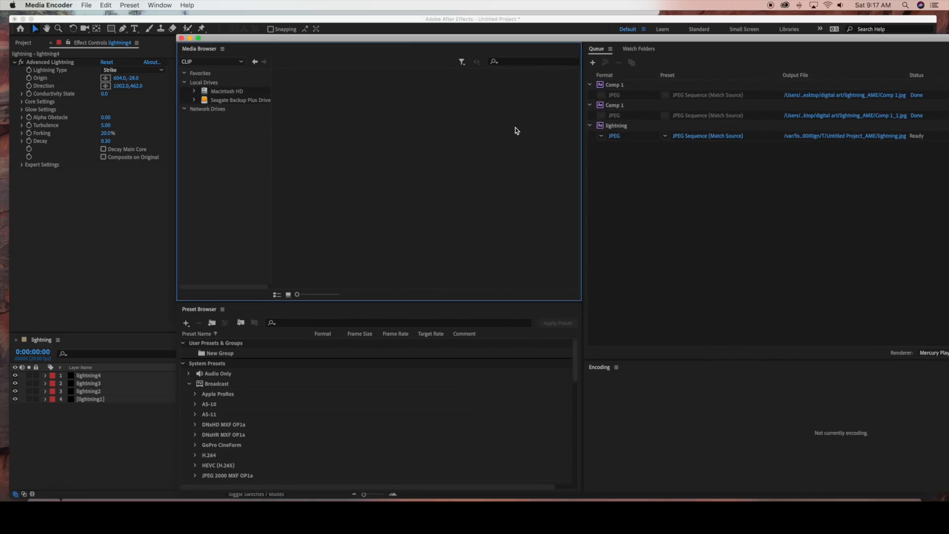
pyautogui.moveTo(622, 39); pyautogui.dragTo(448, 18)
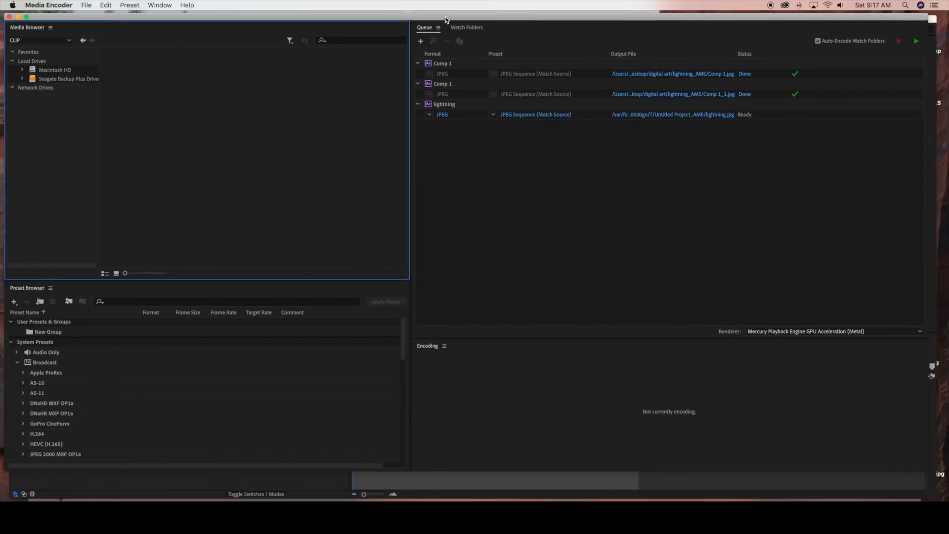
pyautogui.click(429, 115)
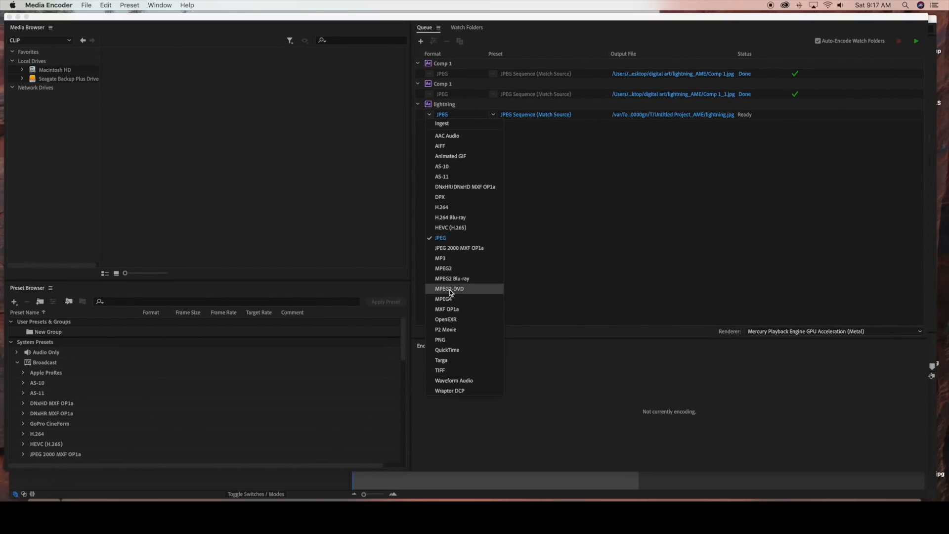
pyautogui.click(445, 341)
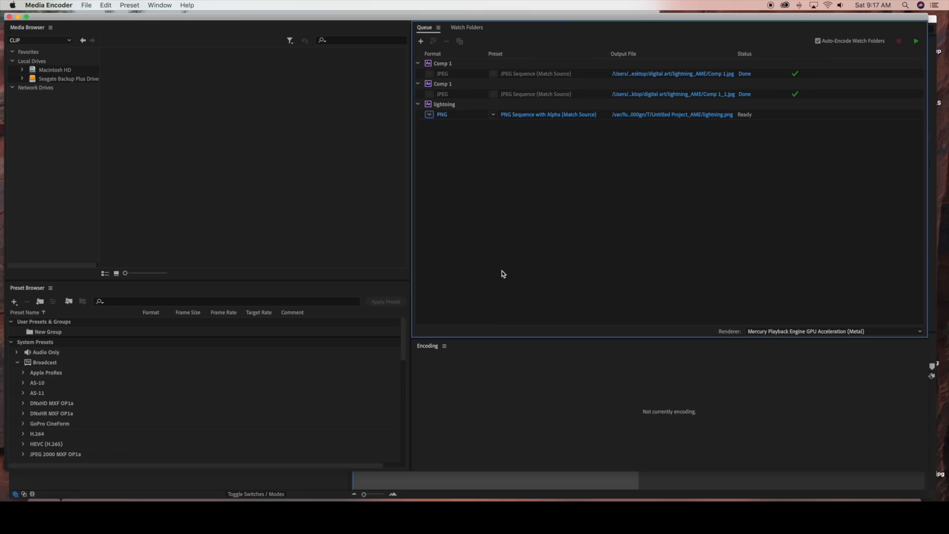
pyautogui.click(436, 115)
pyautogui.click(629, 177)
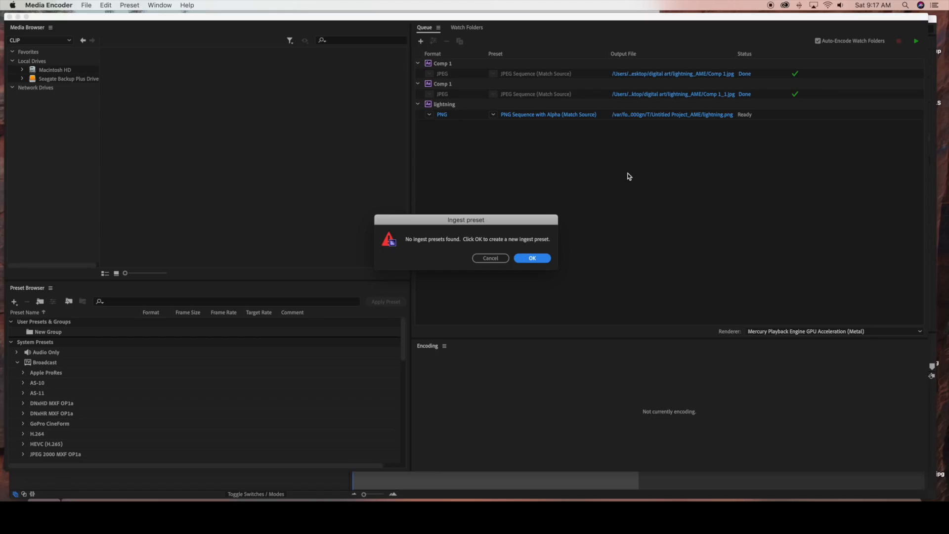
pyautogui.click(496, 258)
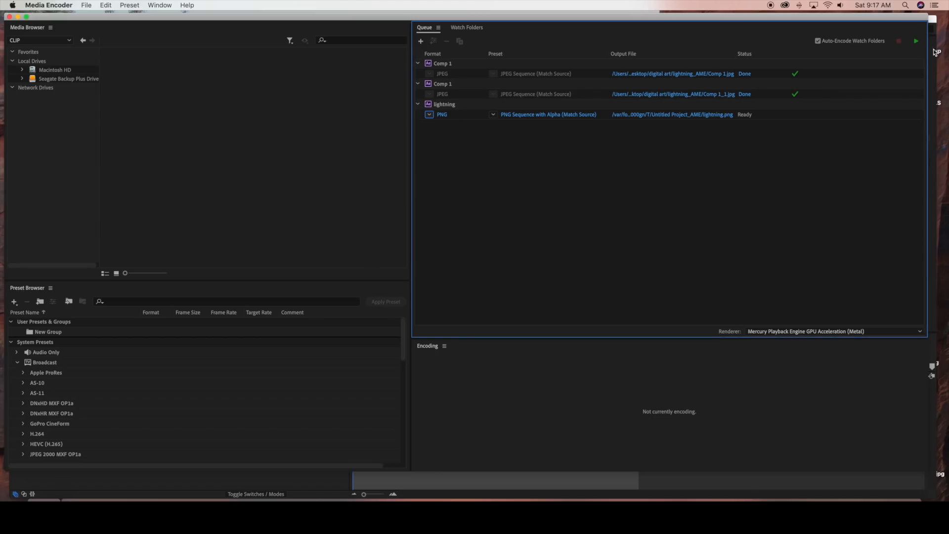
# Start encoding the queued lightning composition.
pyautogui.click(917, 43)
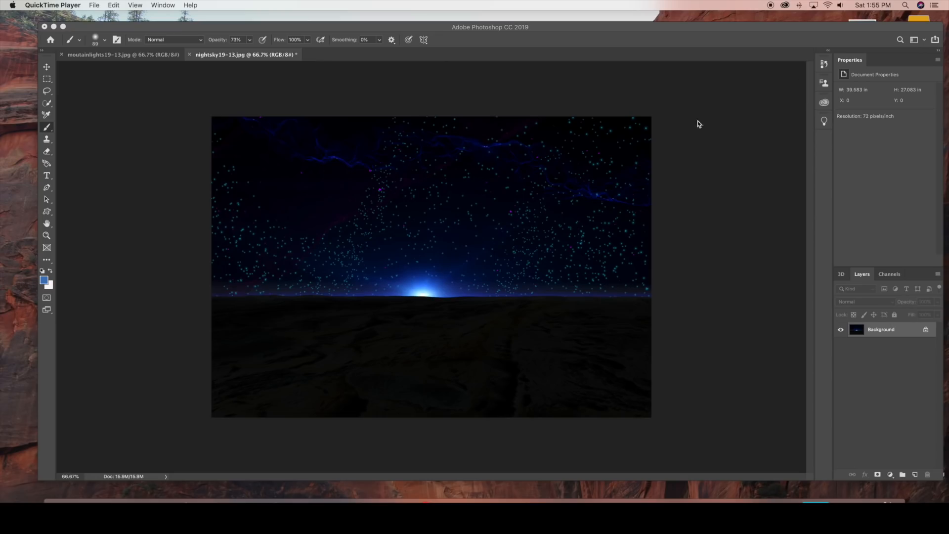
# Switch to Photoshop and place the rendered lightning0 image into the nightsky19-13.jpg document.
pyautogui.click(866, 31)
pyautogui.moveTo(773, 26); pyautogui.dragTo(663, 15)
pyautogui.moveTo(875, 236); pyautogui.dragTo(471, 227)
pyautogui.moveTo(542, 16); pyautogui.dragTo(654, 30)
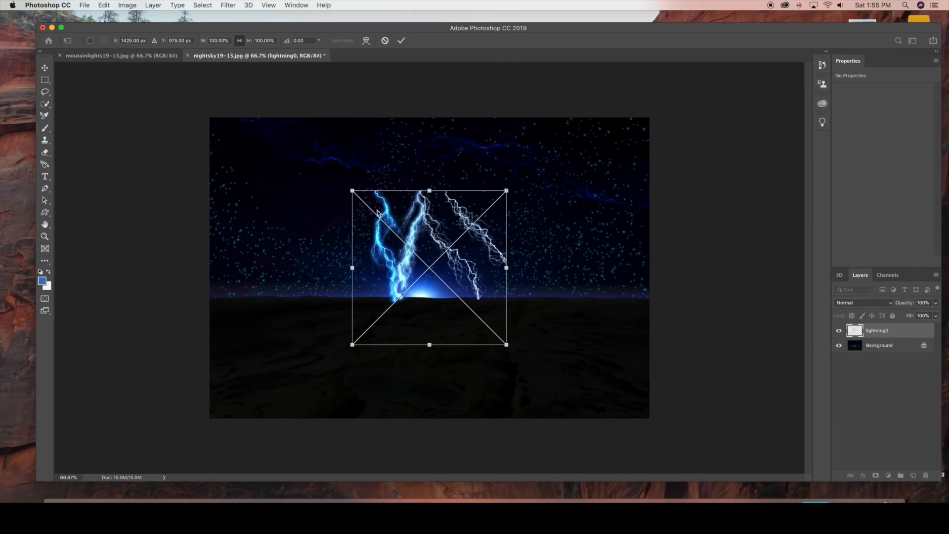
# Scale the placed lightning0 image to about 165% and position it with its top edge at the night sky's top edge.
pyautogui.moveTo(506, 191); pyautogui.dragTo(568, 133)
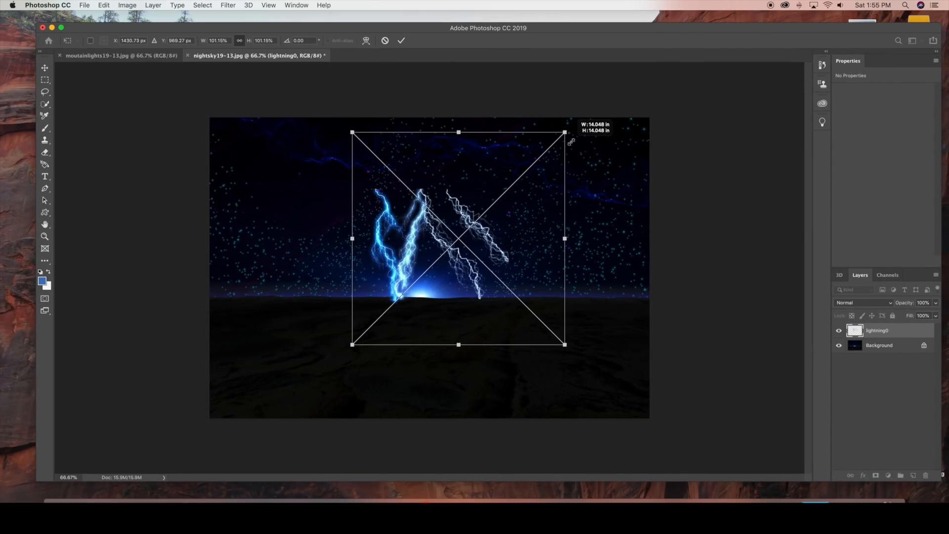
pyautogui.moveTo(550, 183); pyautogui.dragTo(541, 178)
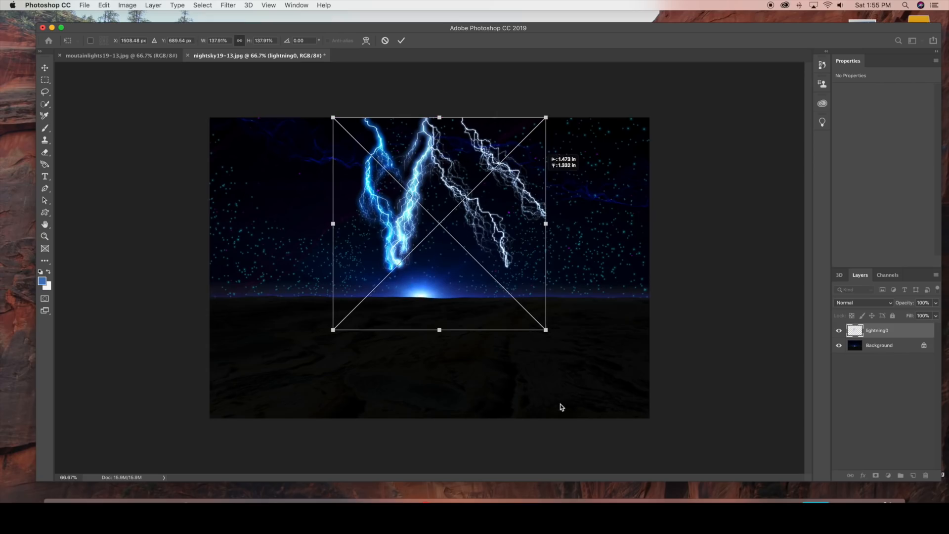
pyautogui.moveTo(547, 330); pyautogui.dragTo(561, 351)
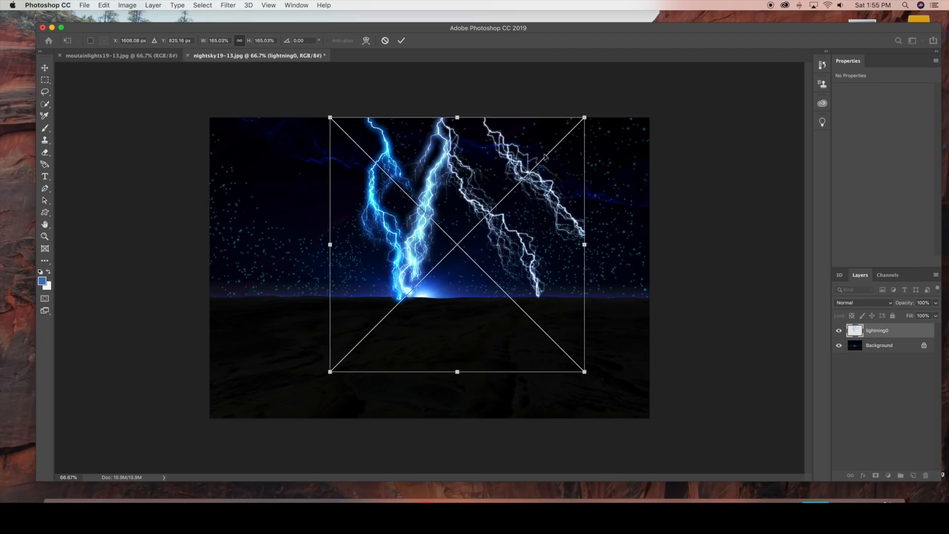
pyautogui.click(401, 41)
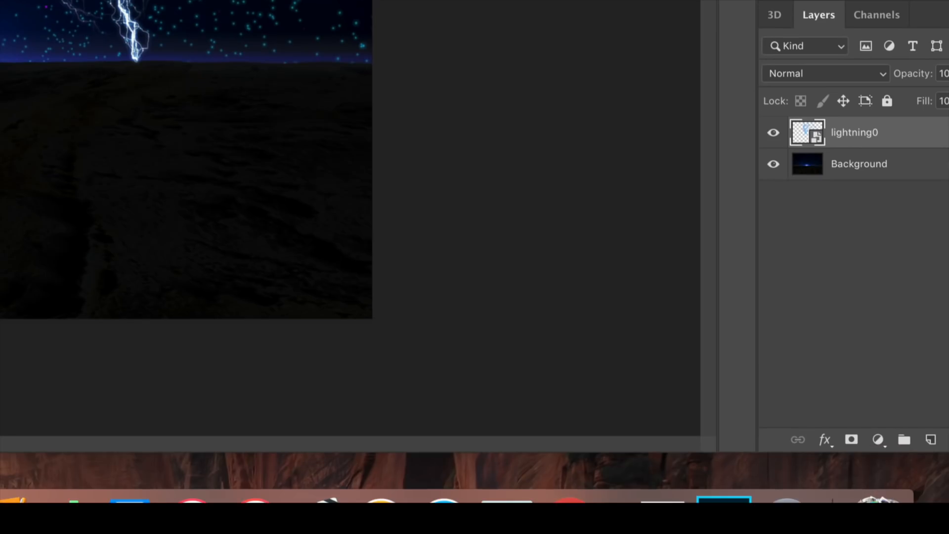
# Mask the lightning0 layer using a Soft Round Pressure Opacity brush at 100% opacity, hiding the bolt ends below the horizon and the rightmost bolt.
pyautogui.click(851, 440)
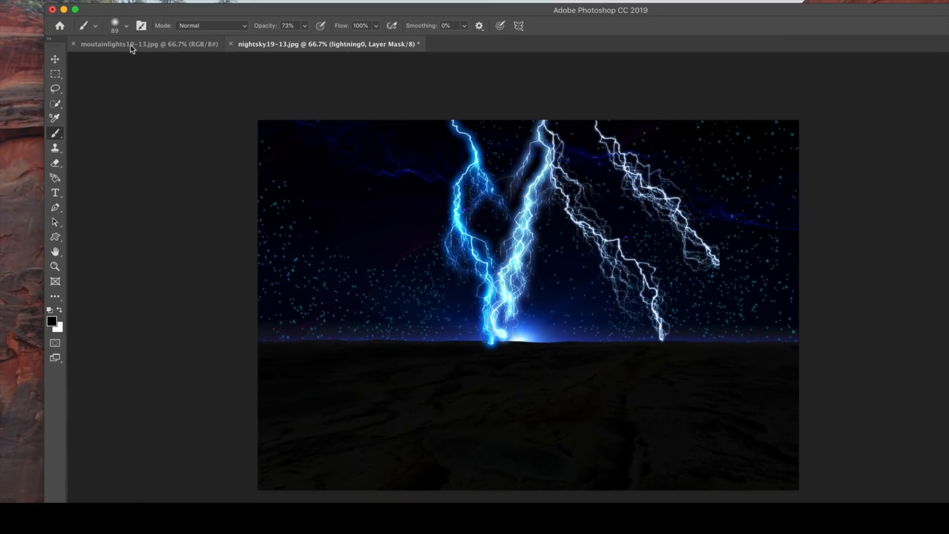
pyautogui.click(125, 22)
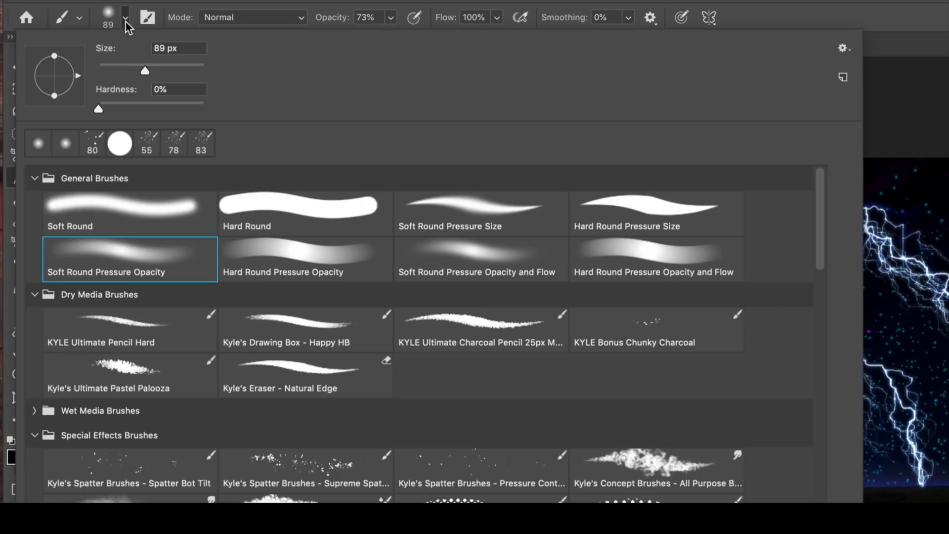
pyautogui.click(102, 271)
pyautogui.click(126, 21)
pyautogui.click(127, 20)
pyautogui.click(127, 21)
pyautogui.click(127, 21)
pyautogui.click(127, 21)
pyautogui.click(390, 18)
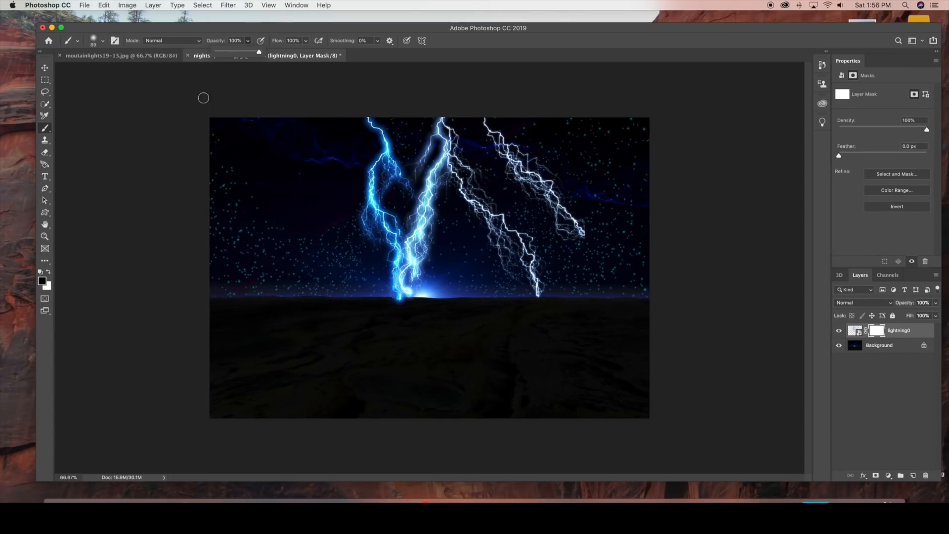
pyautogui.moveTo(381, 305); pyautogui.dragTo(401, 304)
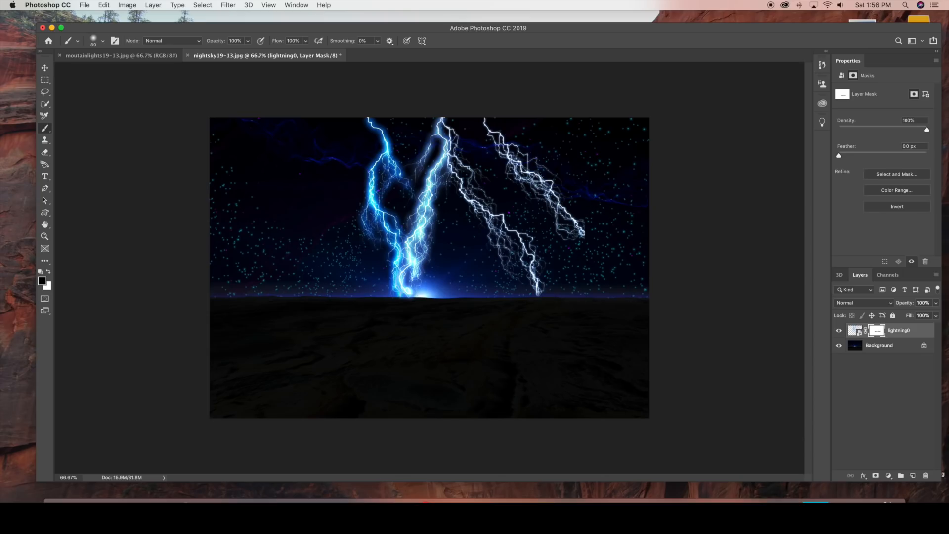
pyautogui.moveTo(483, 117)
pyautogui.mouseDown()
pyautogui.moveTo(546, 184)
pyautogui.moveTo(493, 138)
pyautogui.moveTo(527, 151)
pyautogui.moveTo(519, 150)
pyautogui.moveTo(517, 181)
pyautogui.moveTo(514, 166)
pyautogui.moveTo(511, 175)
pyautogui.moveTo(502, 161)
pyautogui.moveTo(568, 209)
pyautogui.moveTo(531, 154)
pyautogui.moveTo(537, 173)
pyautogui.moveTo(547, 164)
pyautogui.moveTo(531, 171)
pyautogui.moveTo(530, 198)
pyautogui.moveTo(537, 176)
pyautogui.moveTo(568, 214)
pyautogui.moveTo(559, 226)
pyautogui.moveTo(585, 246)
pyautogui.moveTo(564, 222)
pyautogui.moveTo(588, 232)
pyautogui.moveTo(573, 236)
pyautogui.moveTo(548, 202)
pyautogui.moveTo(562, 207)
pyautogui.moveTo(502, 154)
pyautogui.mouseUp()
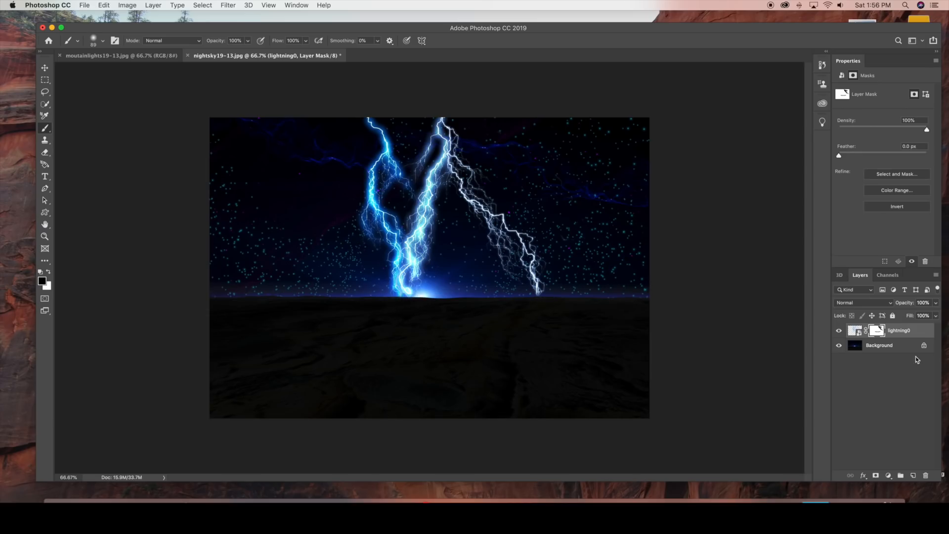
# Duplicate the lightning0 layer, flip the copy vertically and move it below the horizon so its bolt ends meet the originals.
pyautogui.click(857, 335)
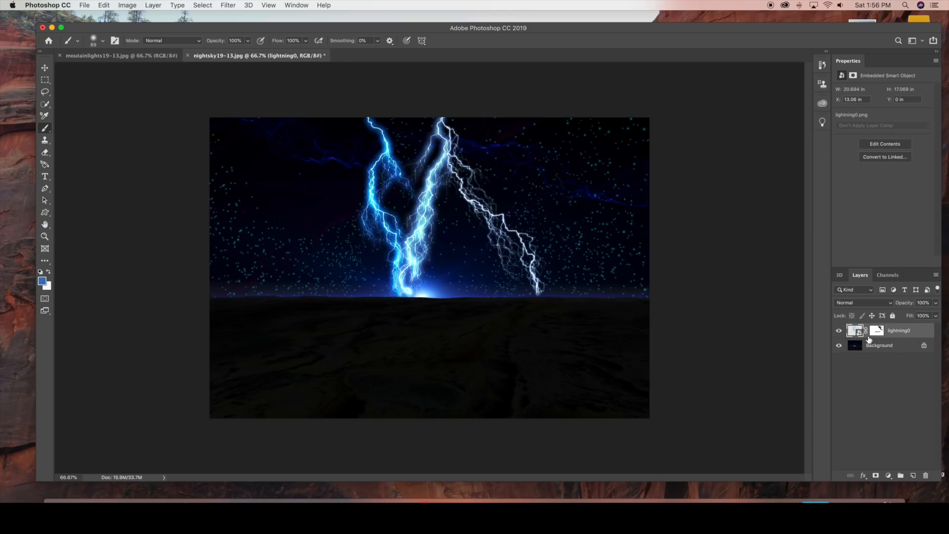
pyautogui.press('super+j')
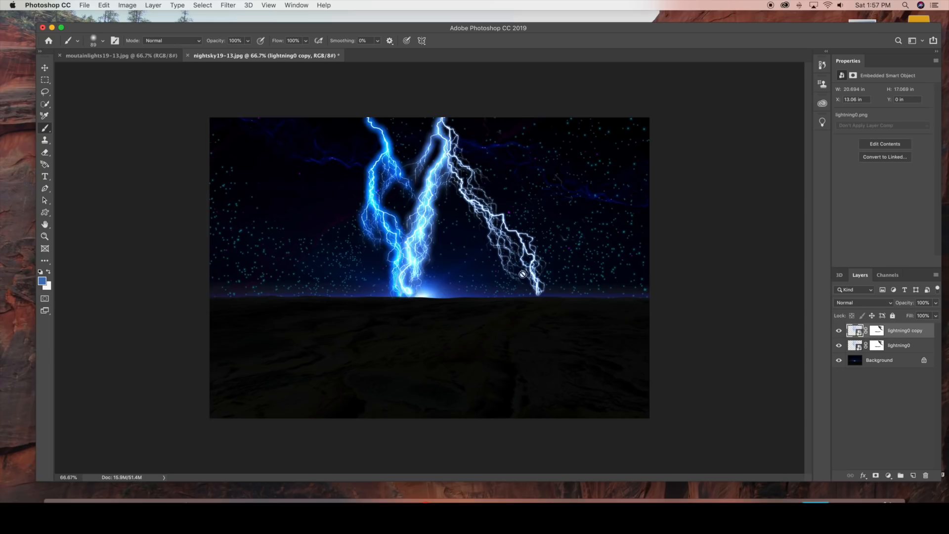
pyautogui.click(44, 72)
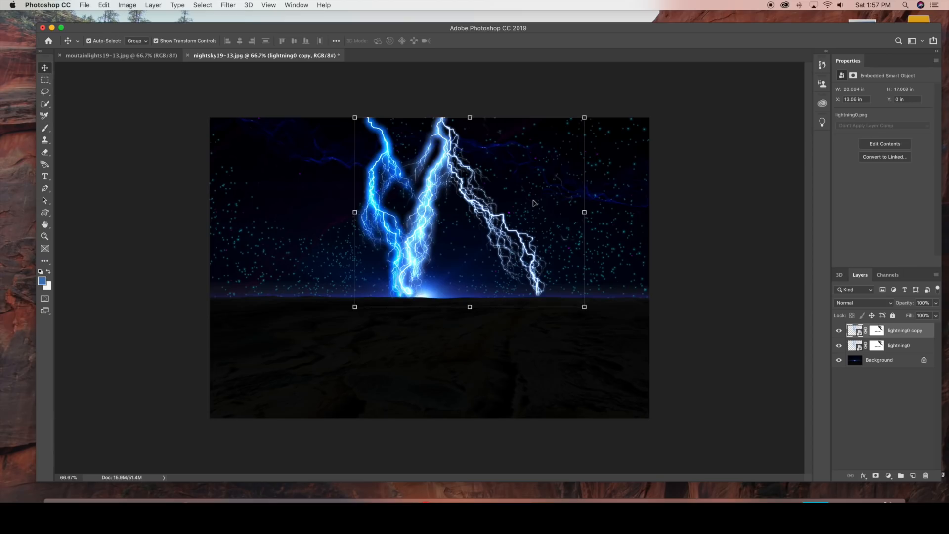
pyautogui.press('super+t')
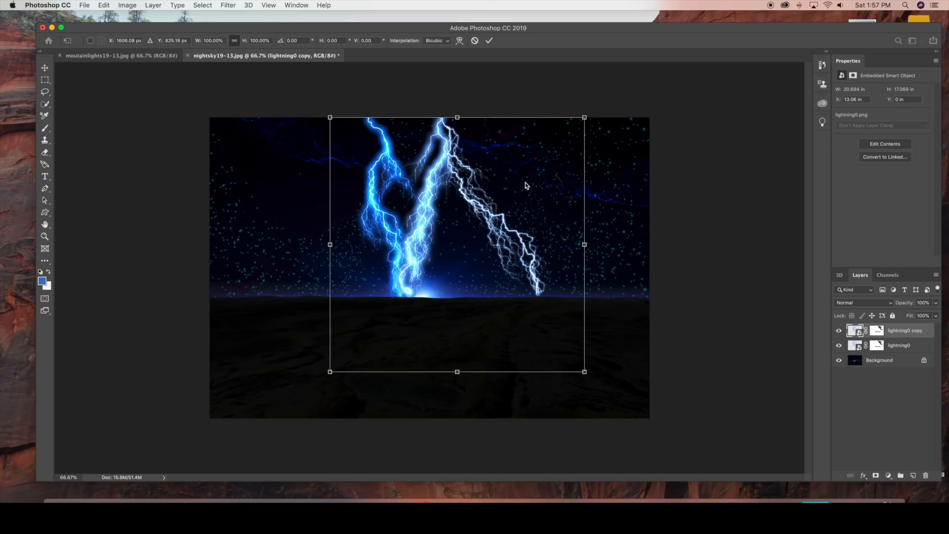
pyautogui.rightClick(526, 185)
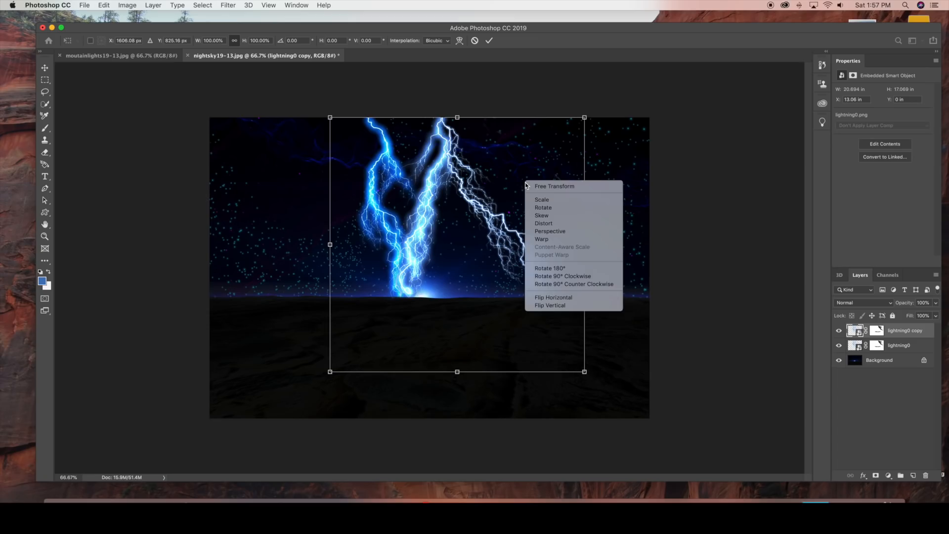
pyautogui.click(542, 306)
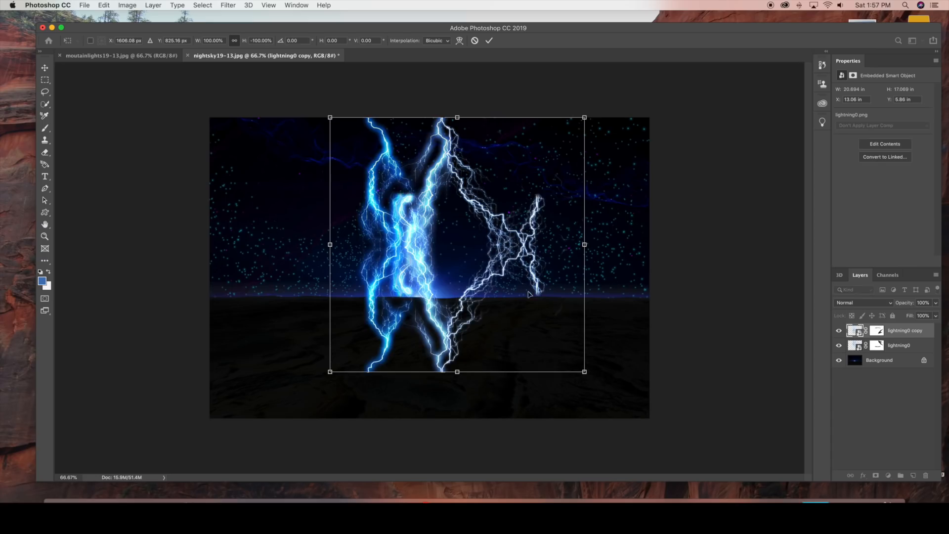
pyautogui.moveTo(445, 345)
pyautogui.mouseDown()
pyautogui.moveTo(450, 374)
pyautogui.moveTo(452, 356)
pyautogui.mouseUp()
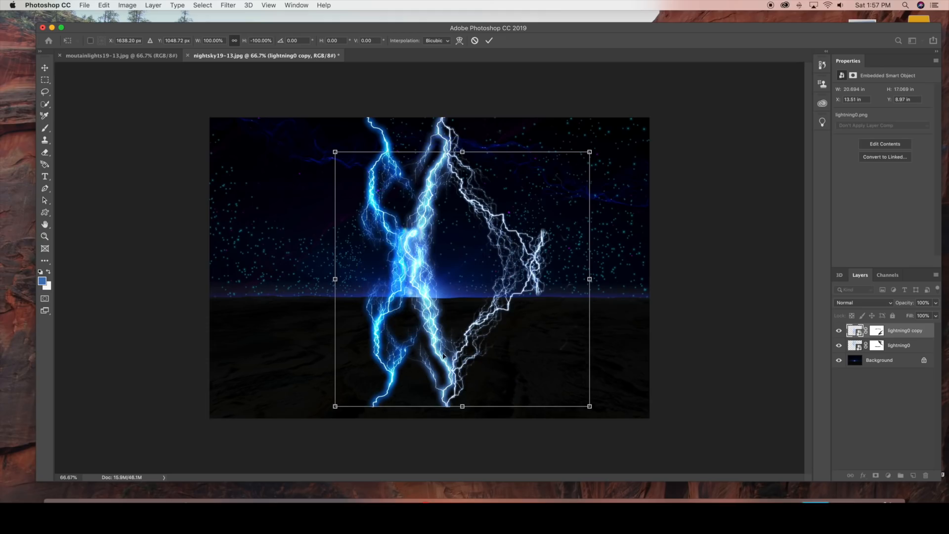
pyautogui.moveTo(458, 401); pyautogui.dragTo(437, 444)
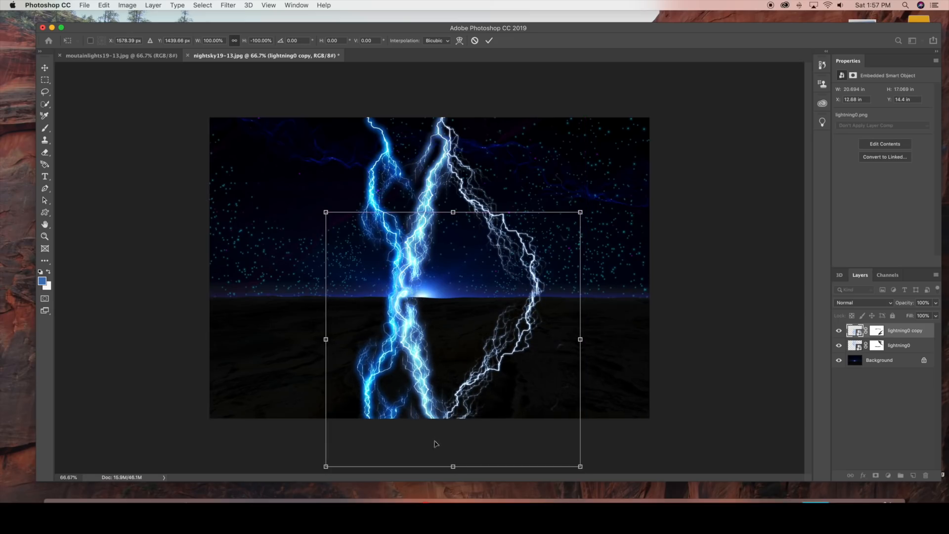
pyautogui.click(489, 41)
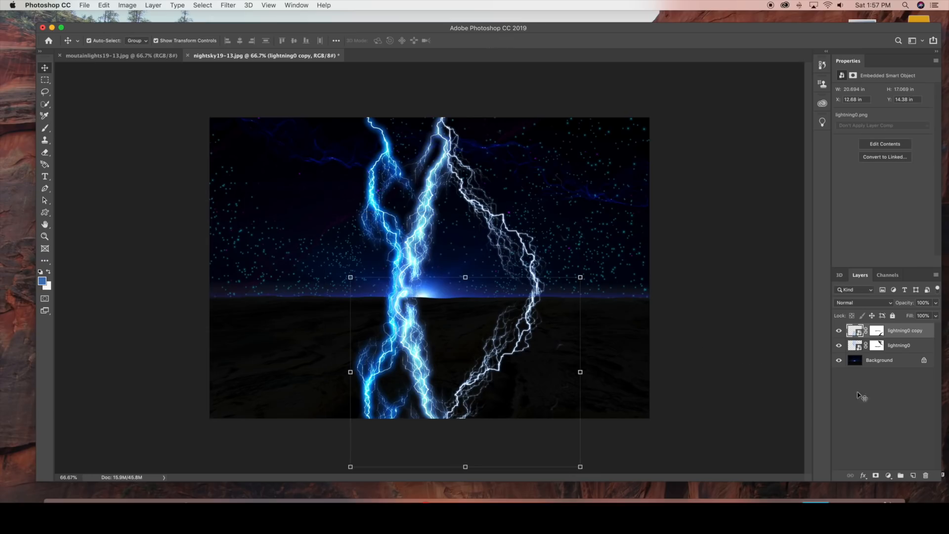
# Set the lightning0 copy layer's blend mode to Screen and its opacity to 36%.
pyautogui.click(879, 304)
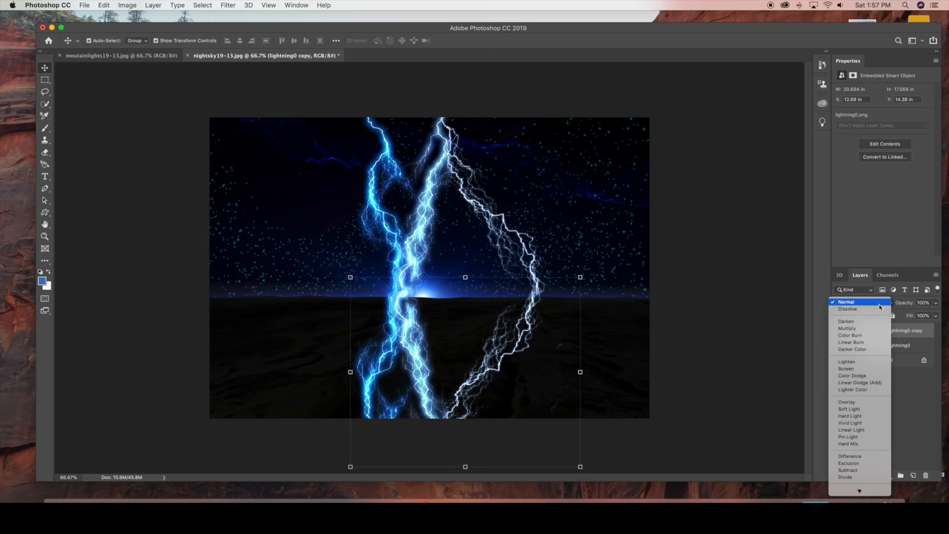
pyautogui.click(872, 374)
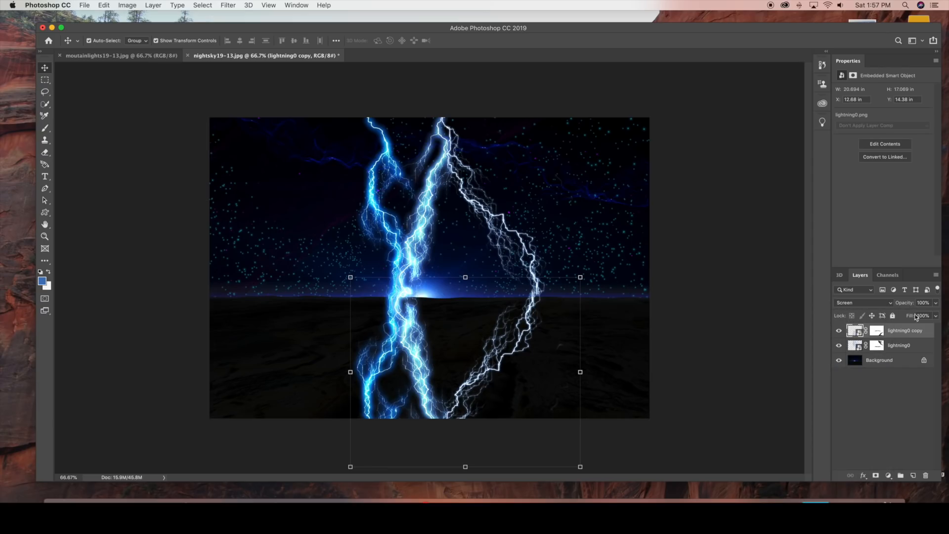
pyautogui.click(935, 302)
pyautogui.moveTo(936, 315); pyautogui.dragTo(907, 314)
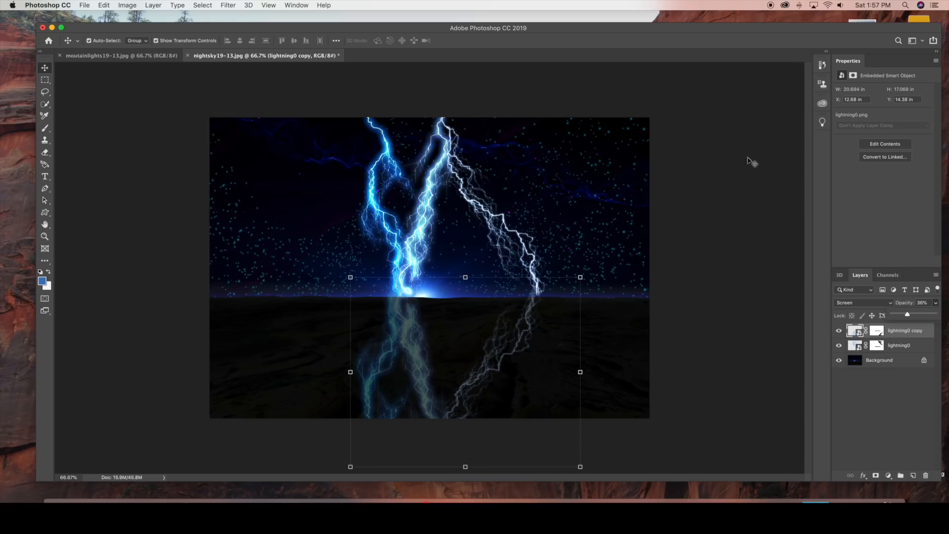
# Apply a Gaussian Blur with a radius of 53.1 pixels to the lightning0 copy layer.
pyautogui.click(226, 5)
pyautogui.click(235, 47)
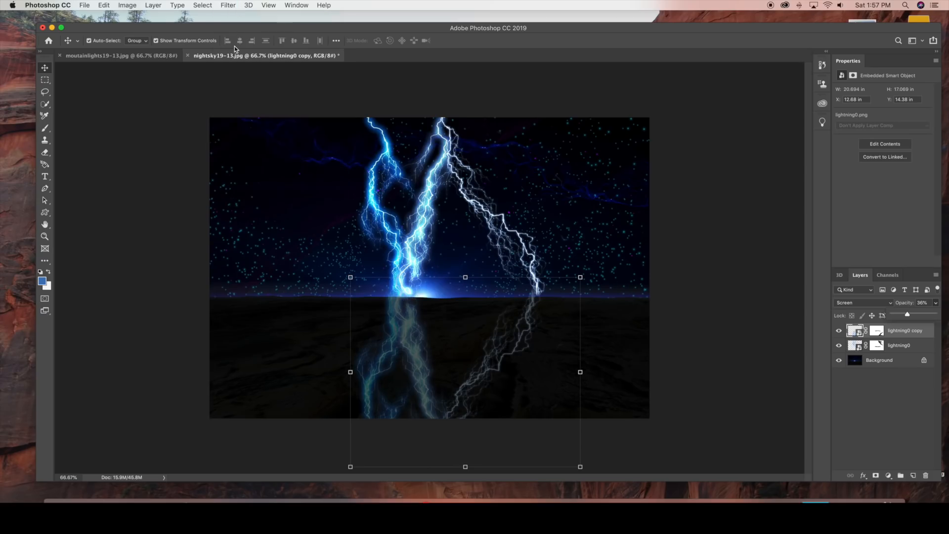
pyautogui.click(227, 9)
pyautogui.moveTo(297, 116)
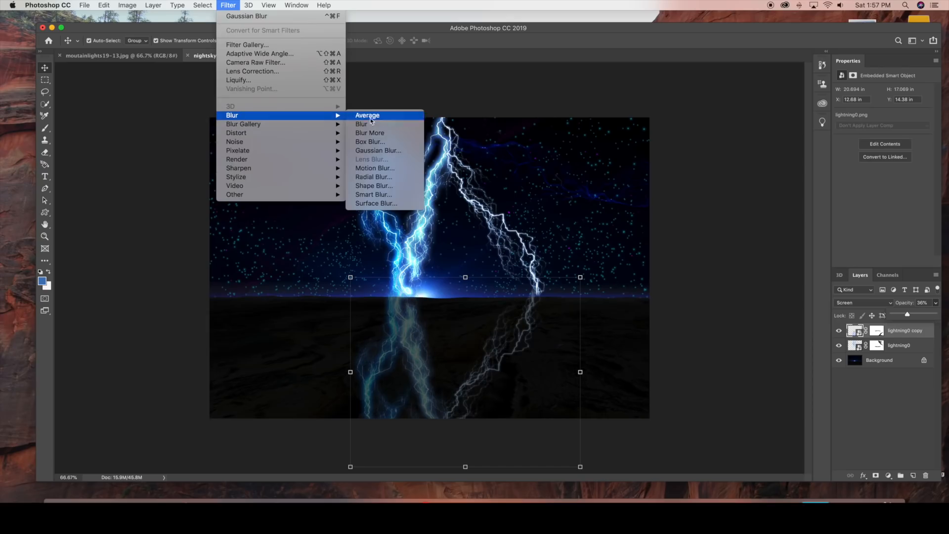
pyautogui.click(387, 150)
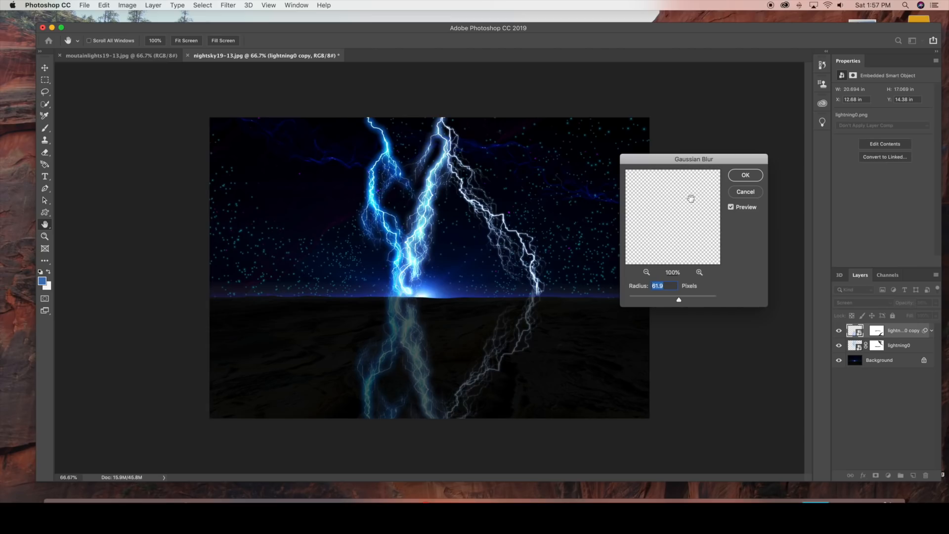
pyautogui.moveTo(679, 300); pyautogui.dragTo(673, 300)
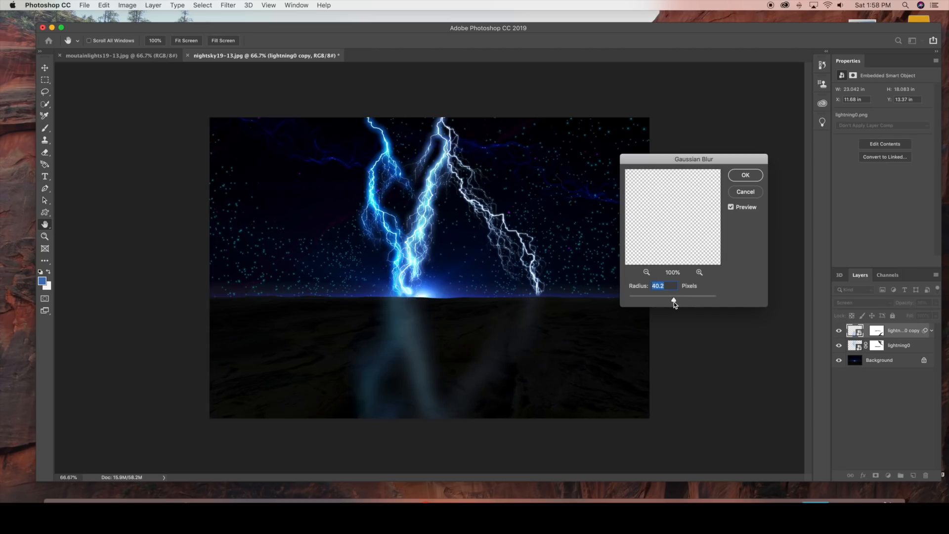
pyautogui.moveTo(671, 300)
pyautogui.mouseDown()
pyautogui.moveTo(656, 299)
pyautogui.moveTo(669, 300)
pyautogui.mouseUp()
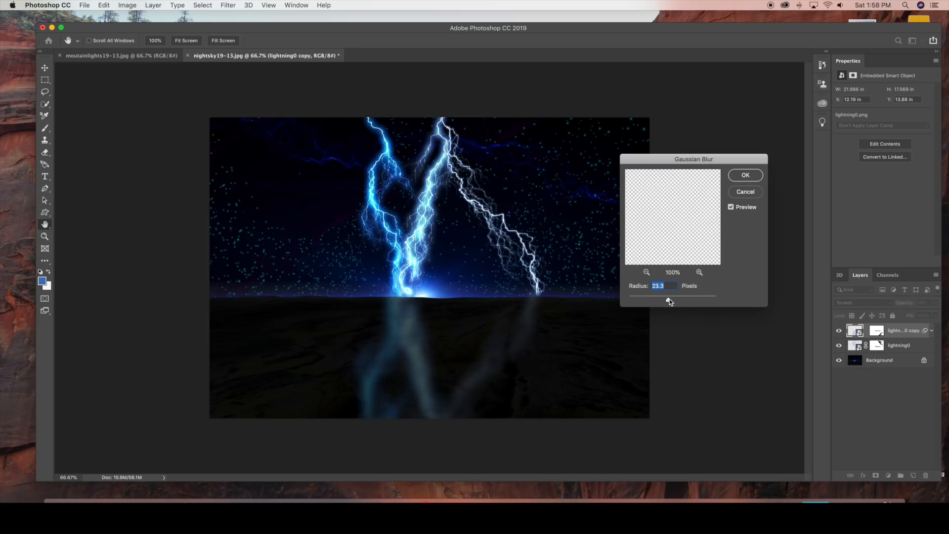
pyautogui.moveTo(673, 300); pyautogui.dragTo(678, 299)
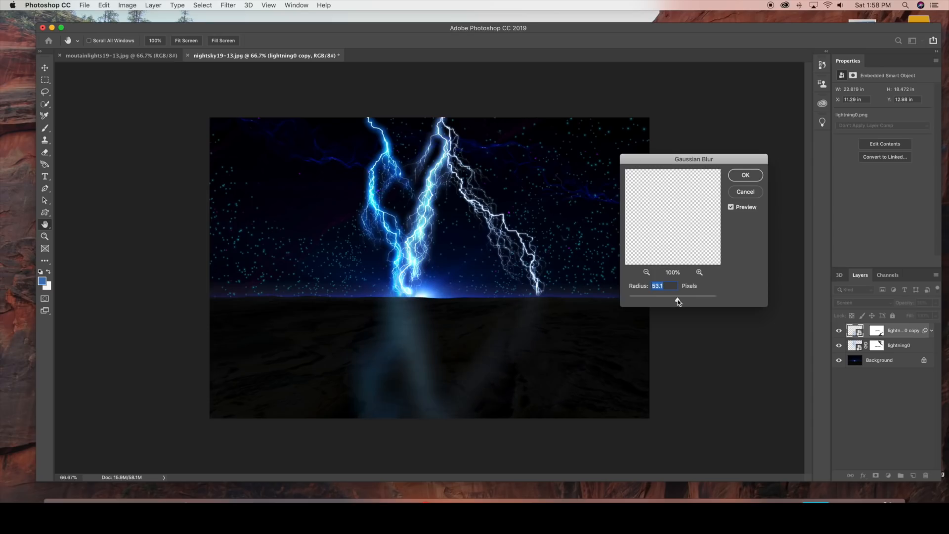
pyautogui.click(745, 175)
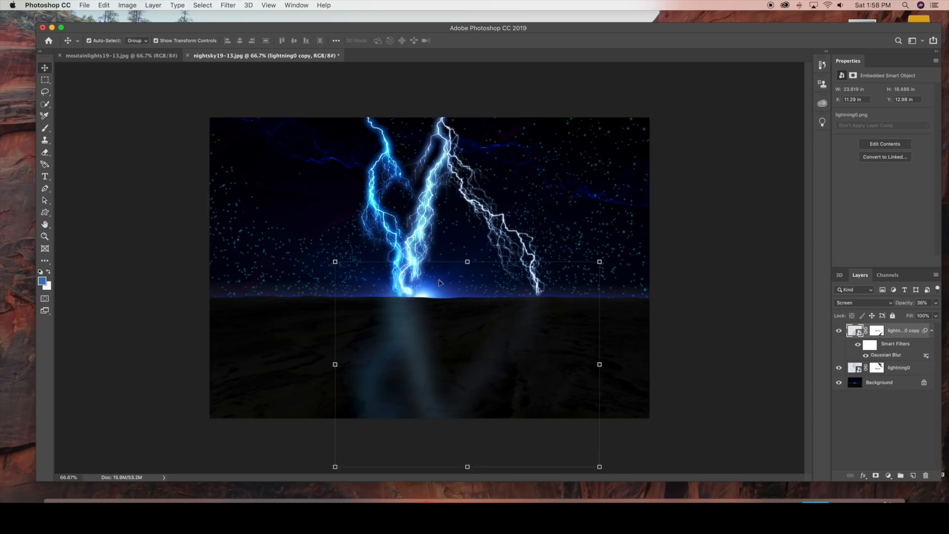
# Scale the blurred reflection down to about 98% and lower its layer opacity to 12%.
pyautogui.moveTo(335, 267); pyautogui.dragTo(340, 267)
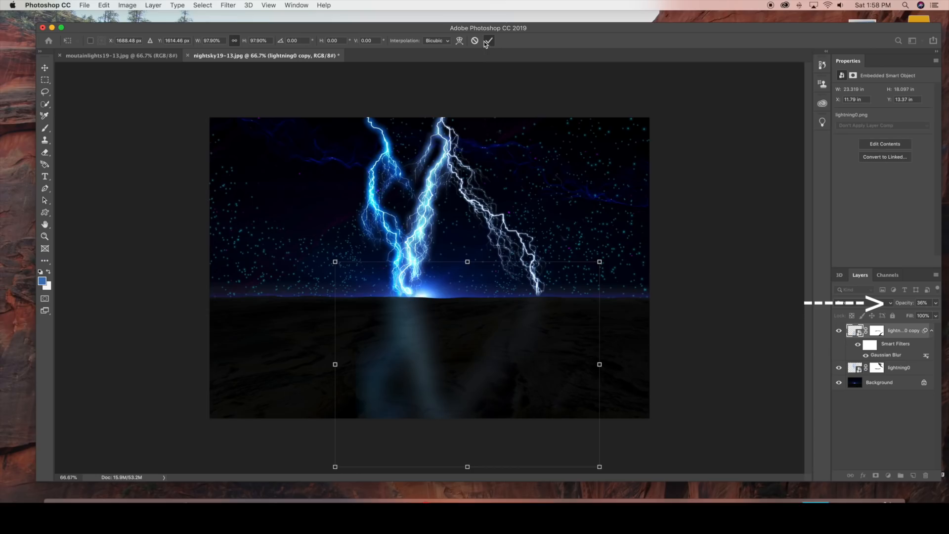
pyautogui.click(935, 305)
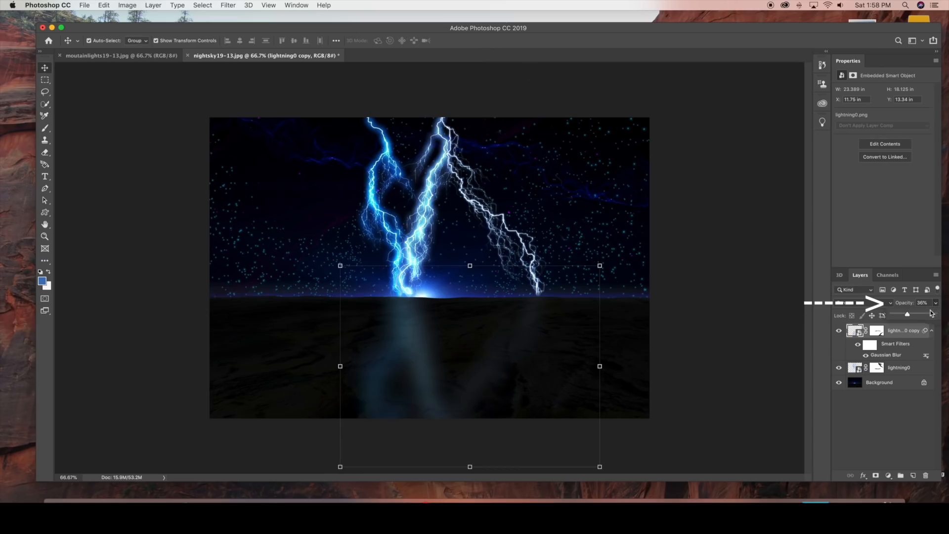
pyautogui.moveTo(909, 315); pyautogui.dragTo(899, 317)
pyautogui.click(886, 408)
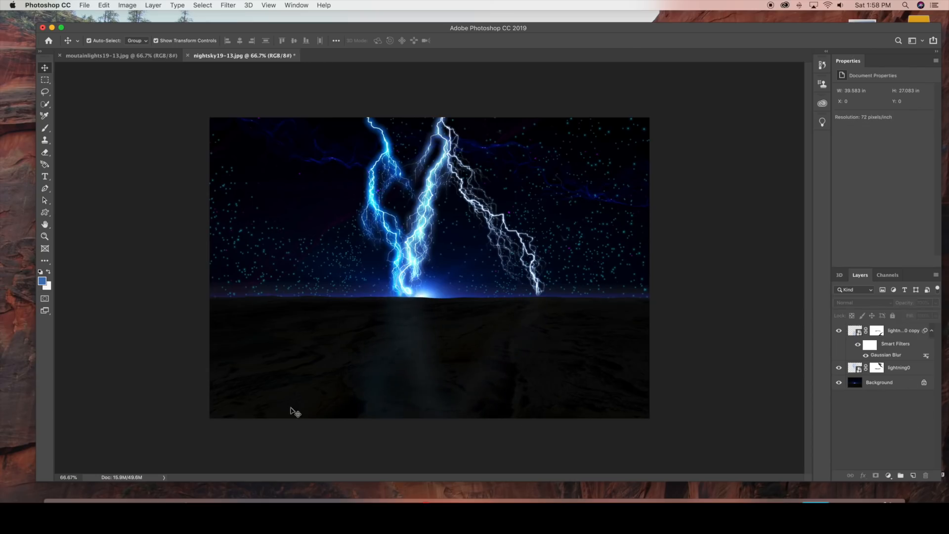
# Select the layer mask of the lightning0 copy layer for editing.
pyautogui.click(878, 331)
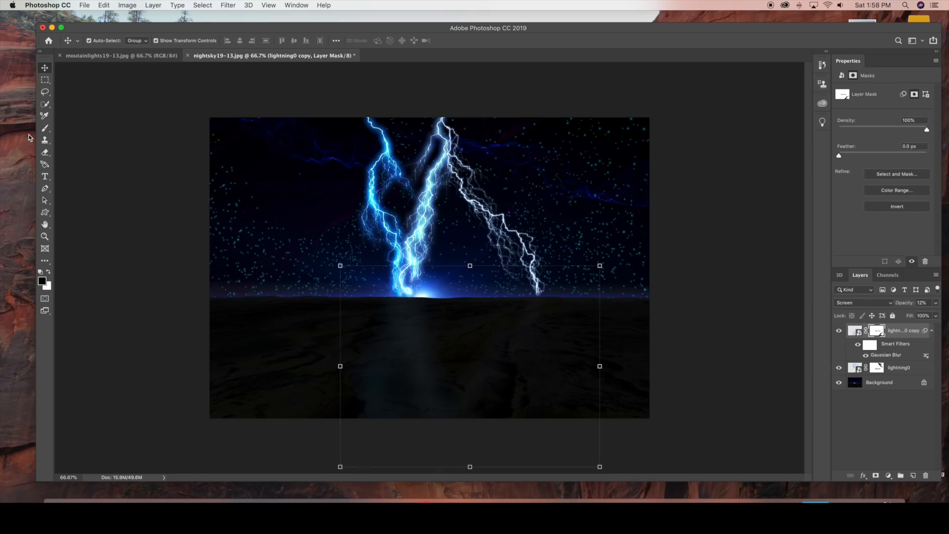